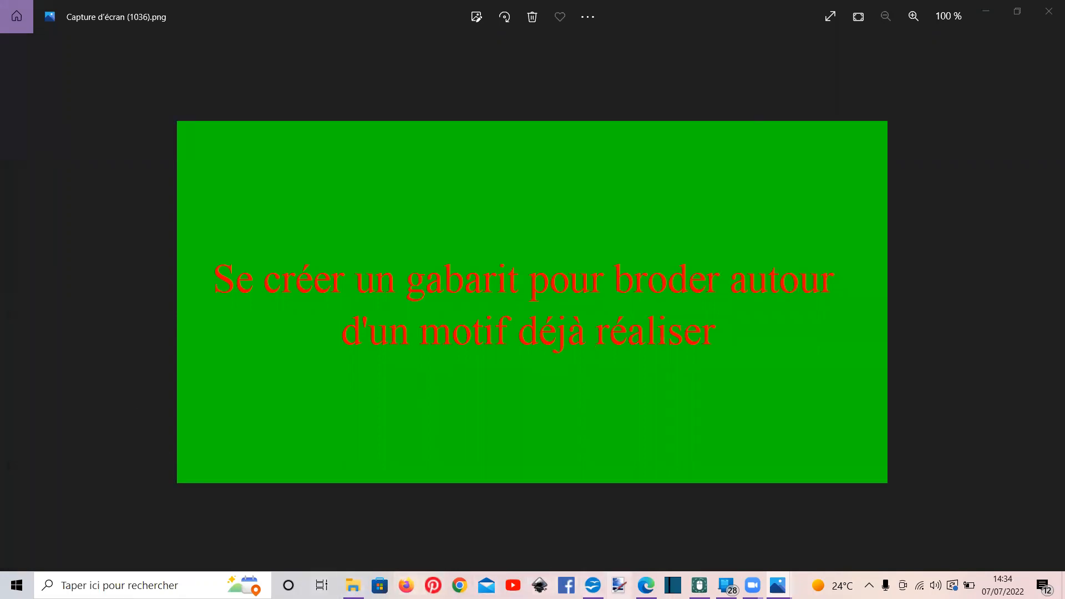
# Switch to mySewnet Embroidery and open the hoop selection settings
pyautogui.moveTo(699, 583)
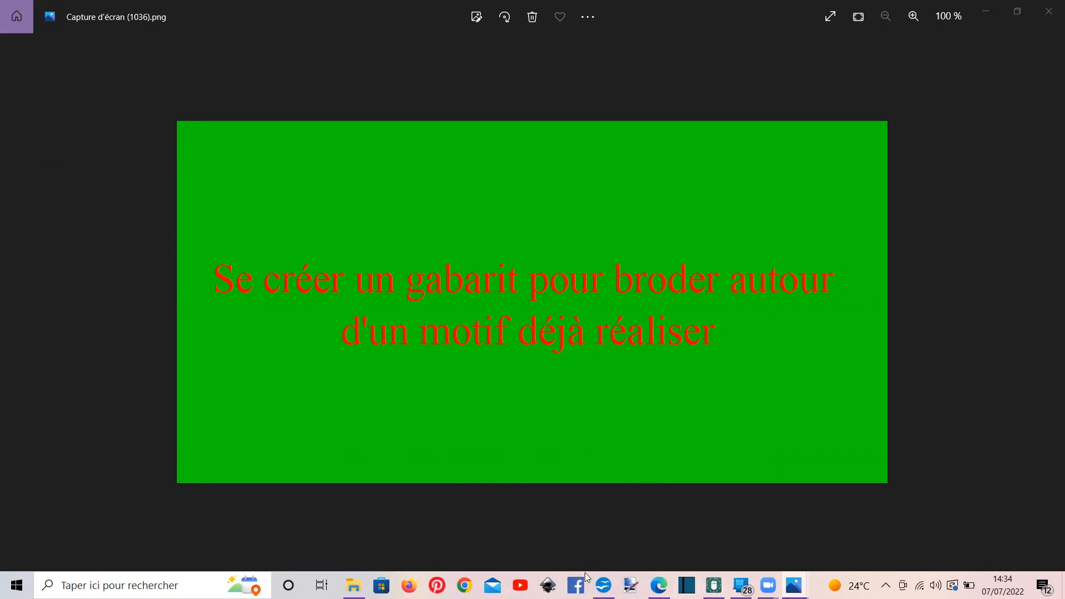
pyautogui.click(714, 585)
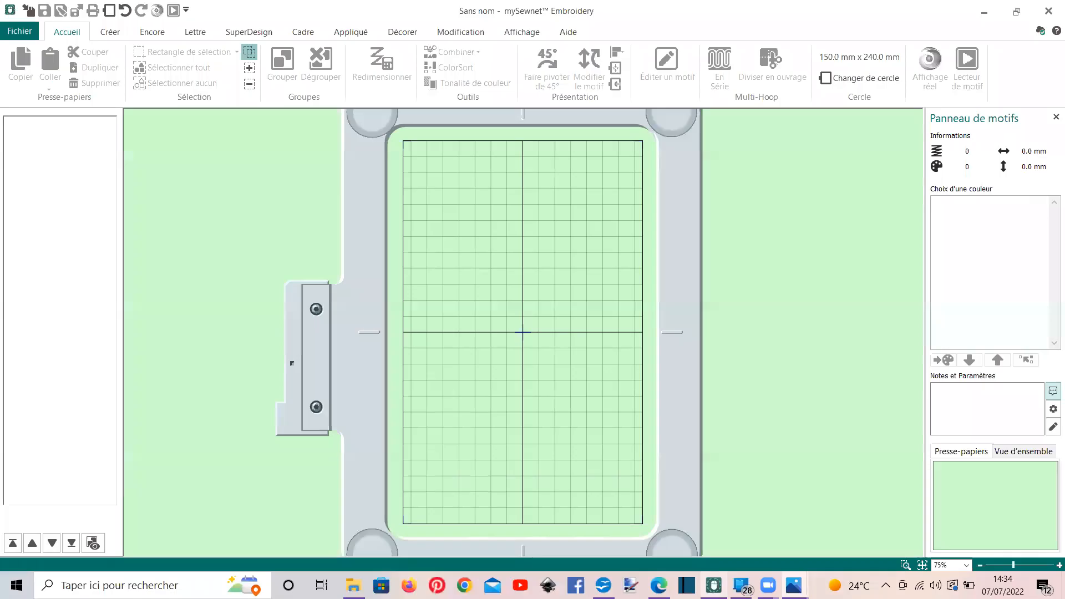
pyautogui.click(112, 15)
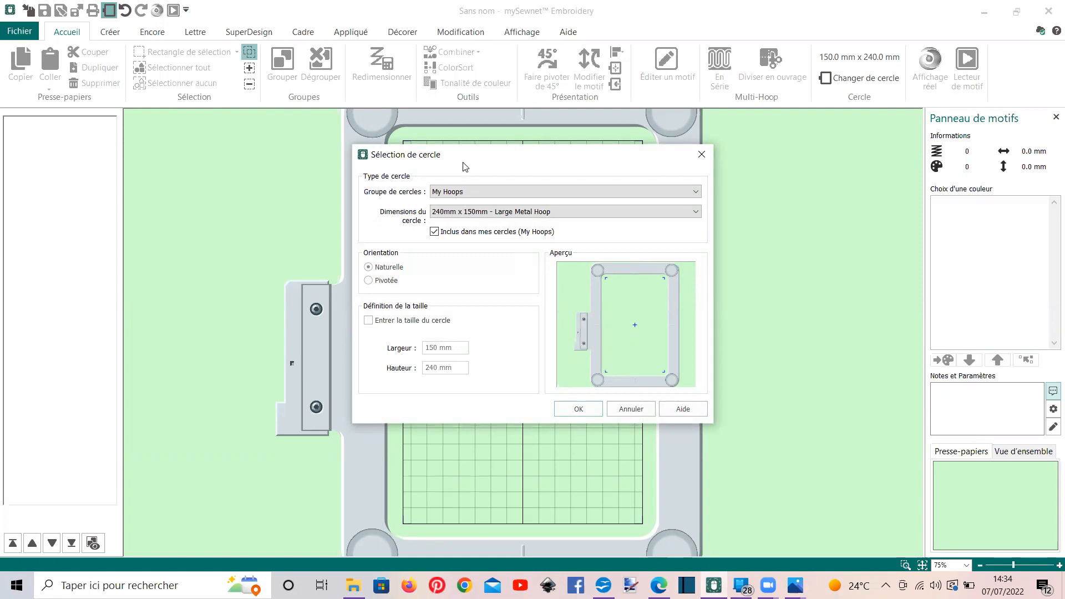
pyautogui.moveTo(465, 163); pyautogui.dragTo(980, 187)
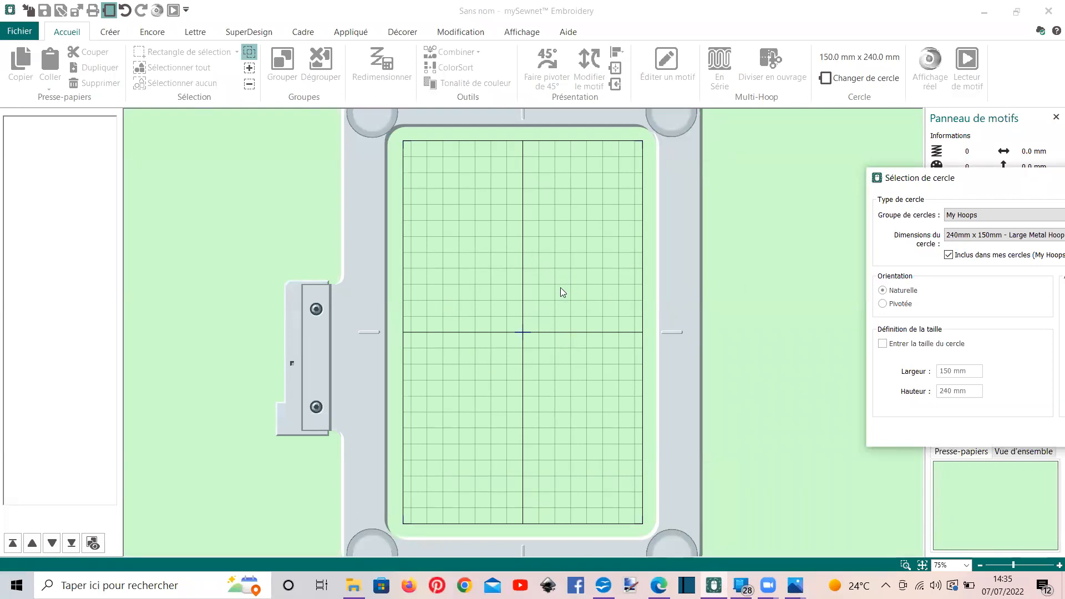
pyautogui.moveTo(934, 185); pyautogui.dragTo(619, 168)
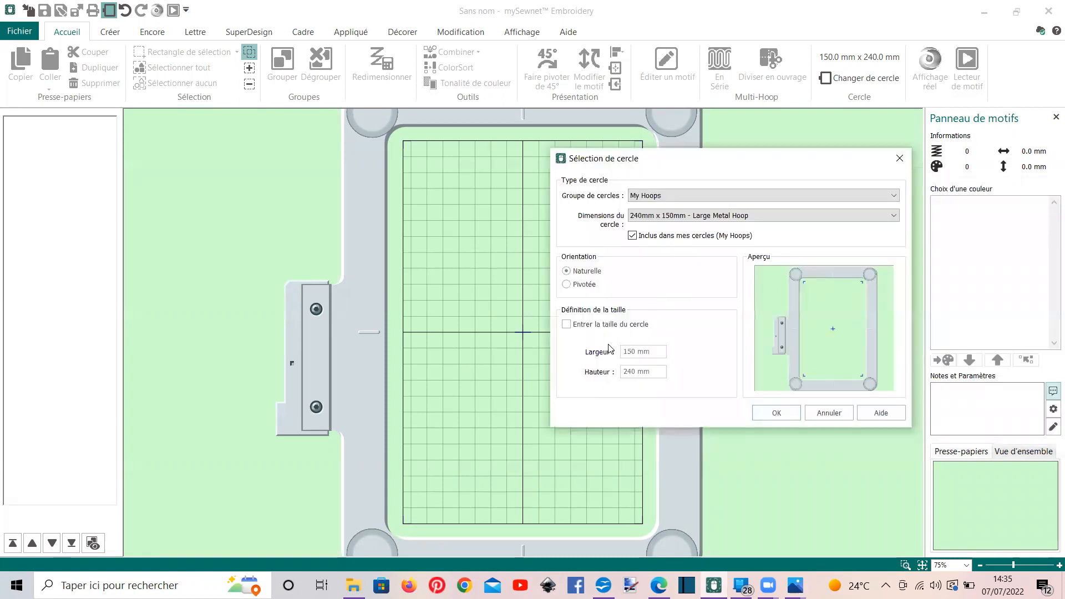
# Enable a custom hoop size and set both its width and height to 50 mm
pyautogui.click(567, 325)
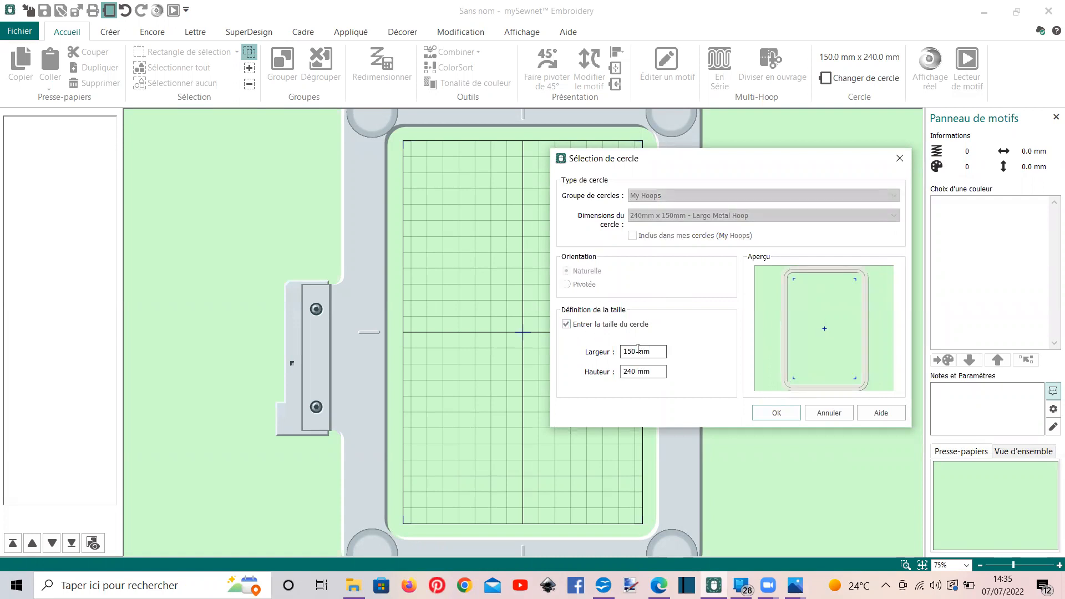
pyautogui.doubleClick(639, 350)
pyautogui.write('500')
pyautogui.doubleClick(623, 372)
pyautogui.write('500')
pyautogui.click(636, 352)
pyautogui.press('BackSpace')
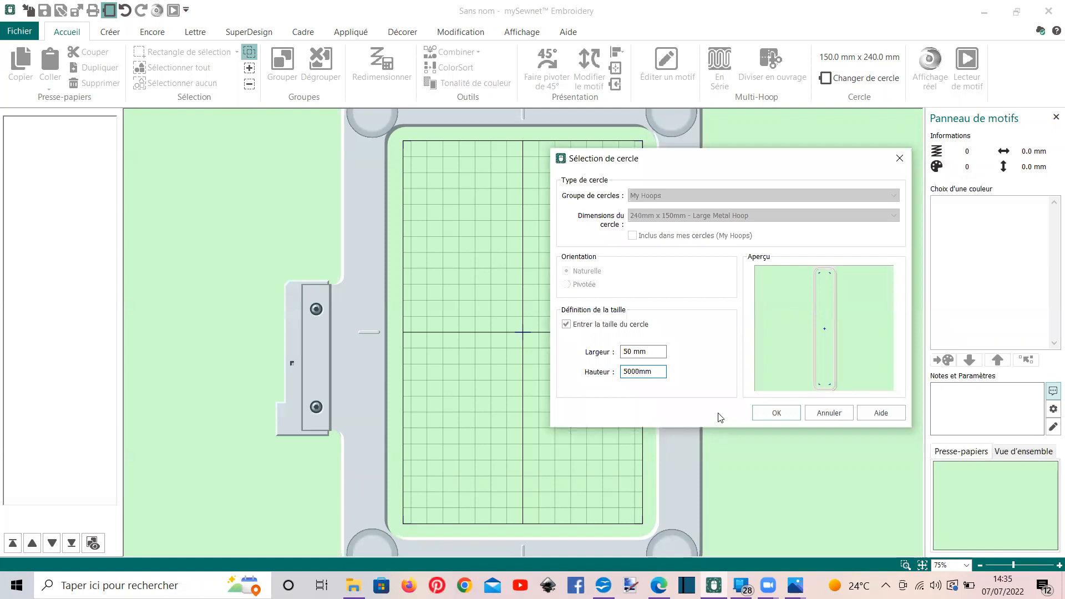
pyautogui.press('BackSpace')
pyautogui.press('BackSpace')
# Change the custom hoop's width and height to 80 mm each and apply the new hoop
pyautogui.click(629, 351)
pyautogui.press('BackSpace')
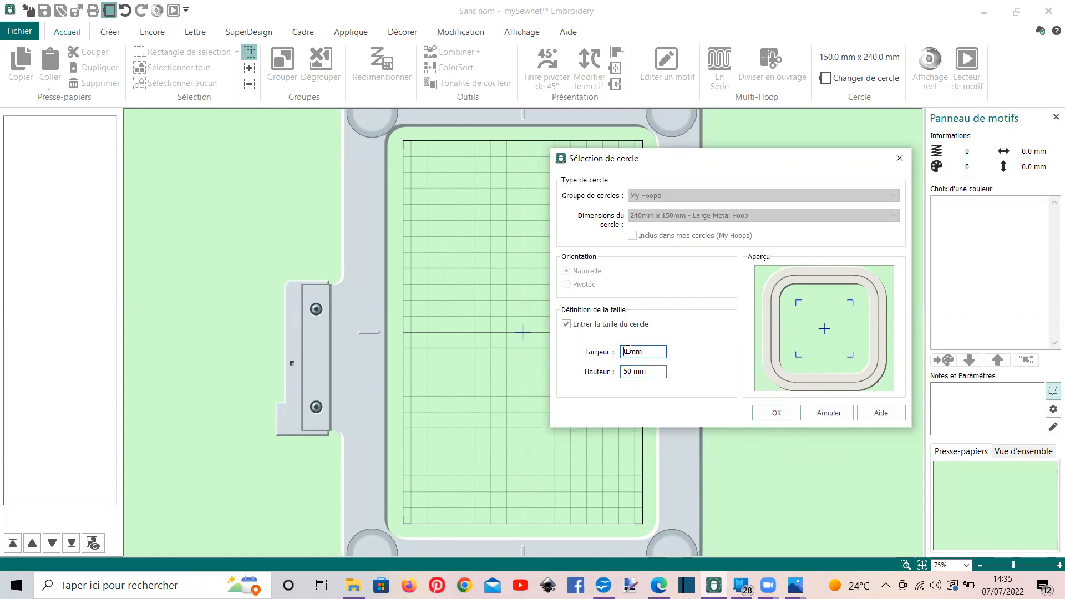
pyautogui.write('8')
pyautogui.click(632, 377)
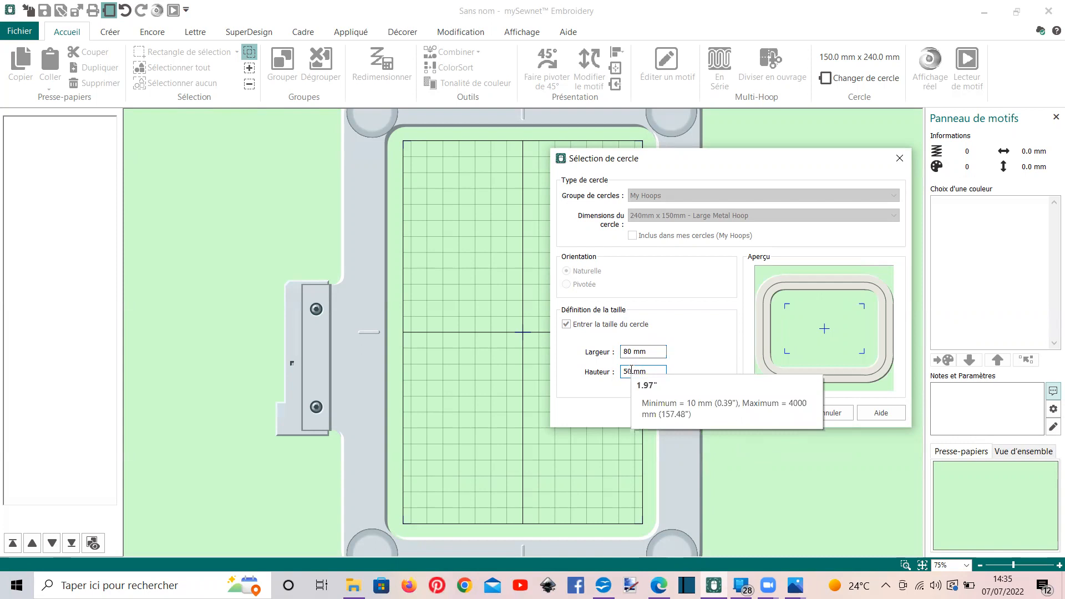
pyautogui.press('BackSpace')
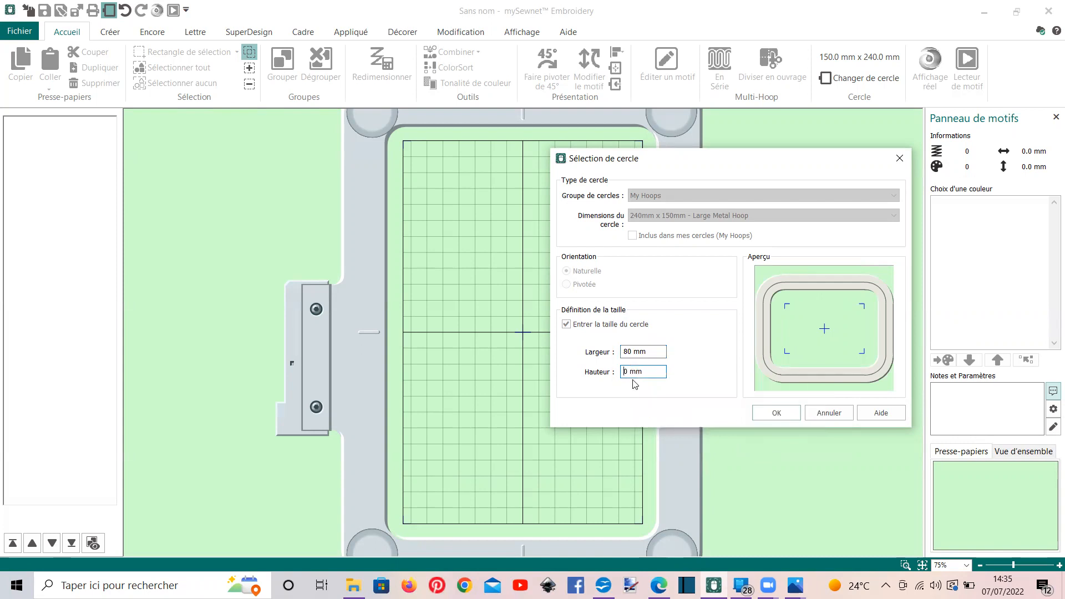
pyautogui.write('8')
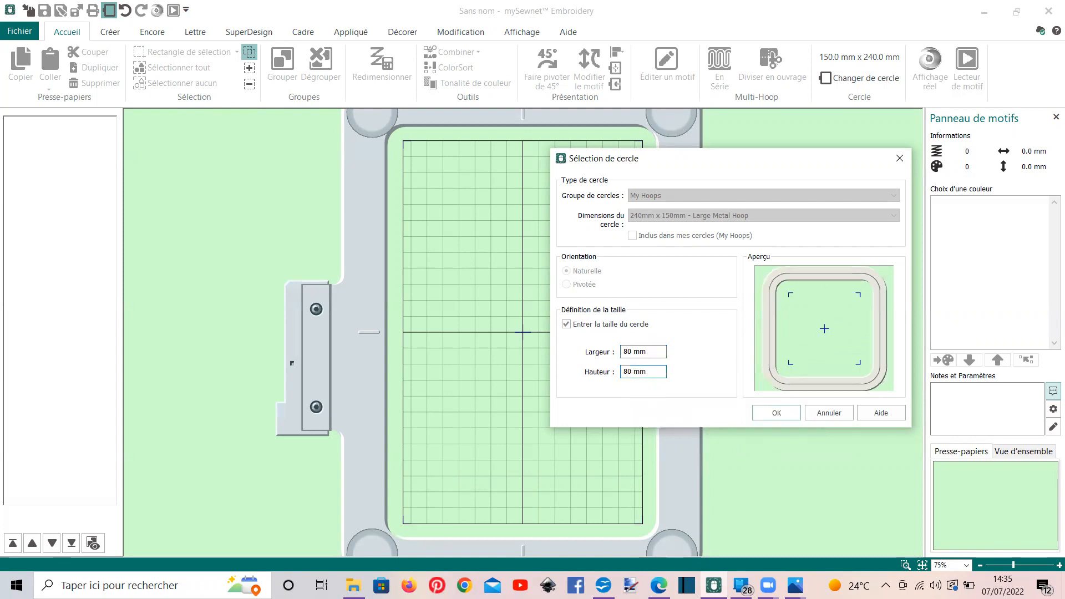
pyautogui.click(776, 413)
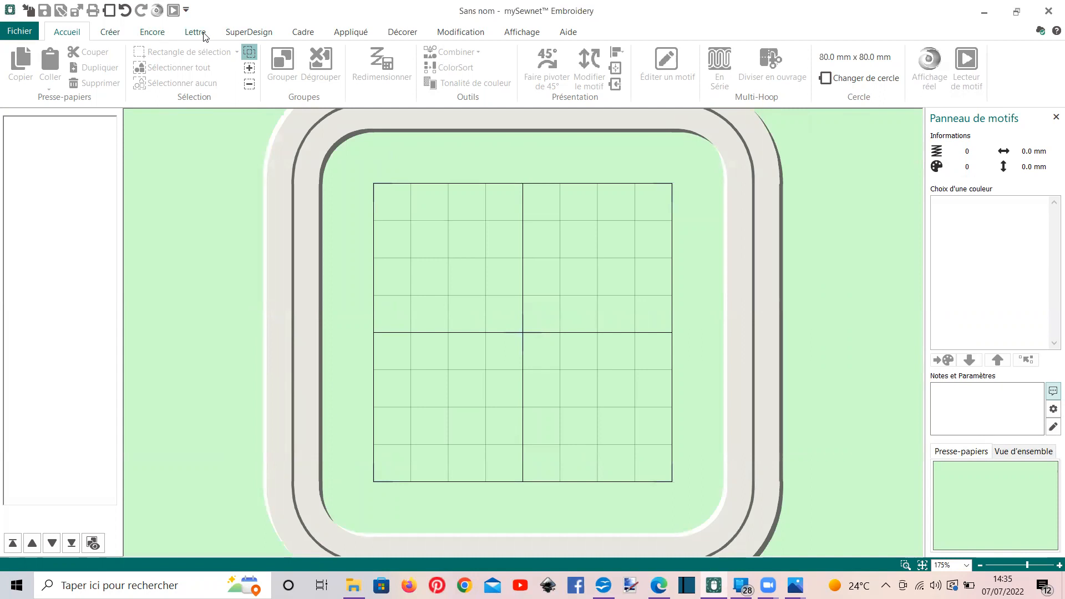
# Add the heart frame to the hoop and shrink it to about 81 × 68 mm, positioned within the grid
pyautogui.click(304, 32)
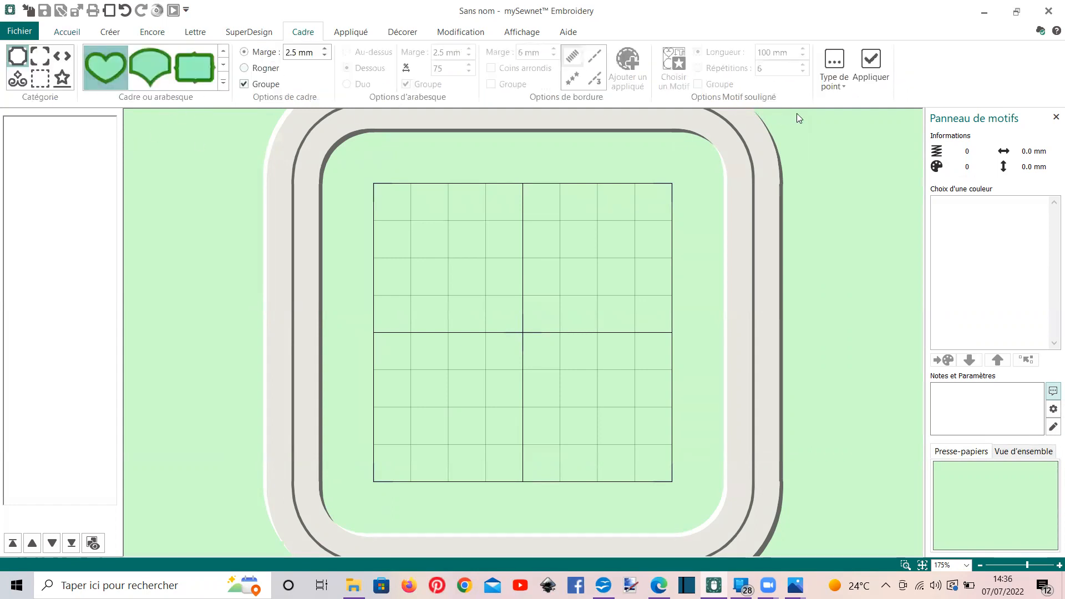
pyautogui.click(871, 62)
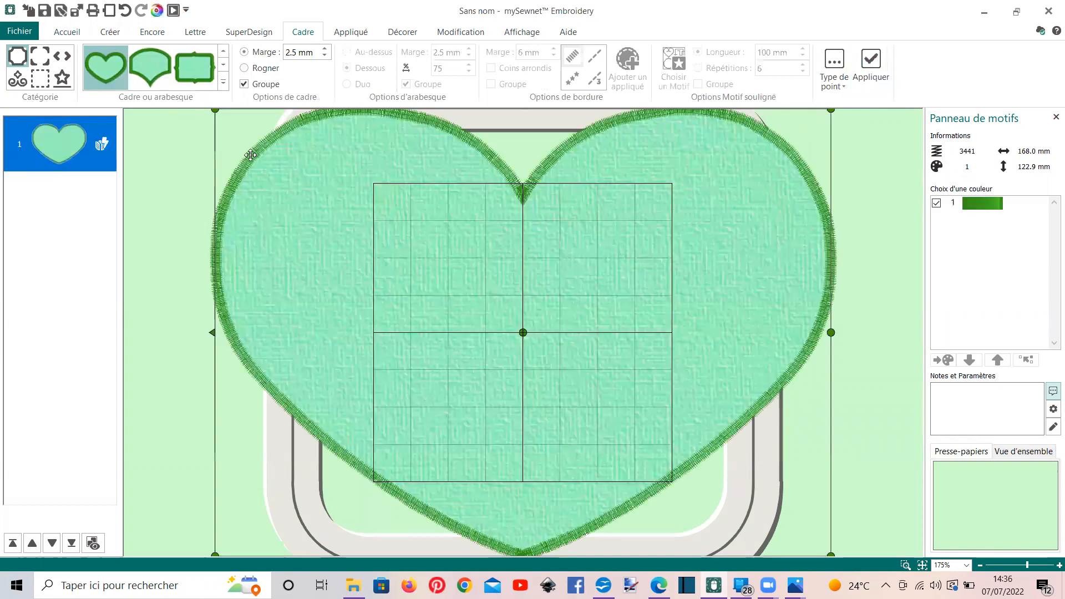
pyautogui.moveTo(216, 110); pyautogui.dragTo(491, 273)
pyautogui.moveTo(562, 393); pyautogui.dragTo(423, 307)
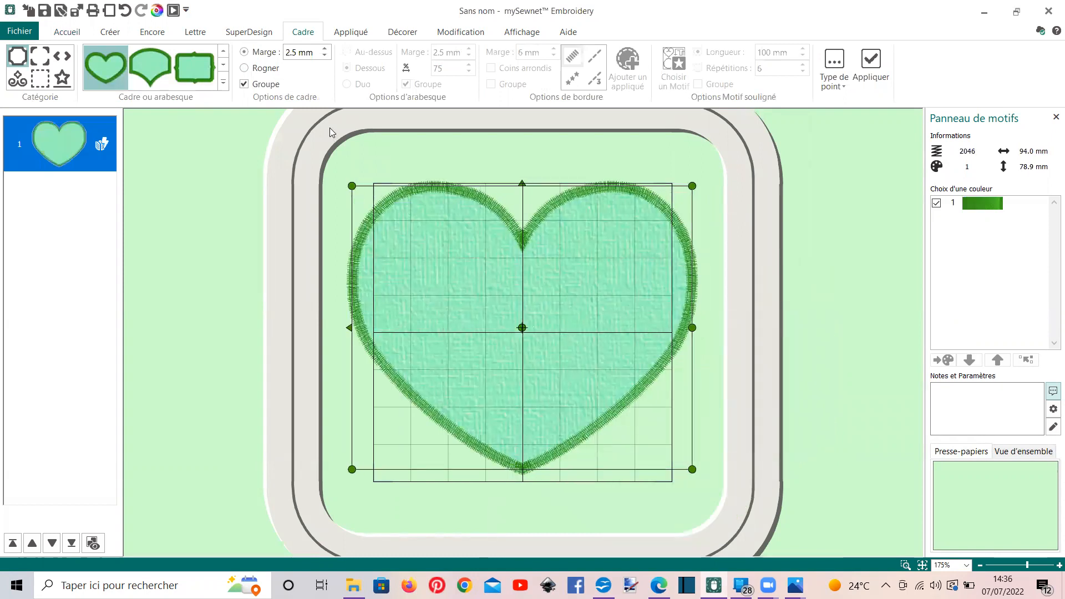
pyautogui.moveTo(352, 185); pyautogui.dragTo(402, 227)
pyautogui.moveTo(431, 278); pyautogui.dragTo(389, 223)
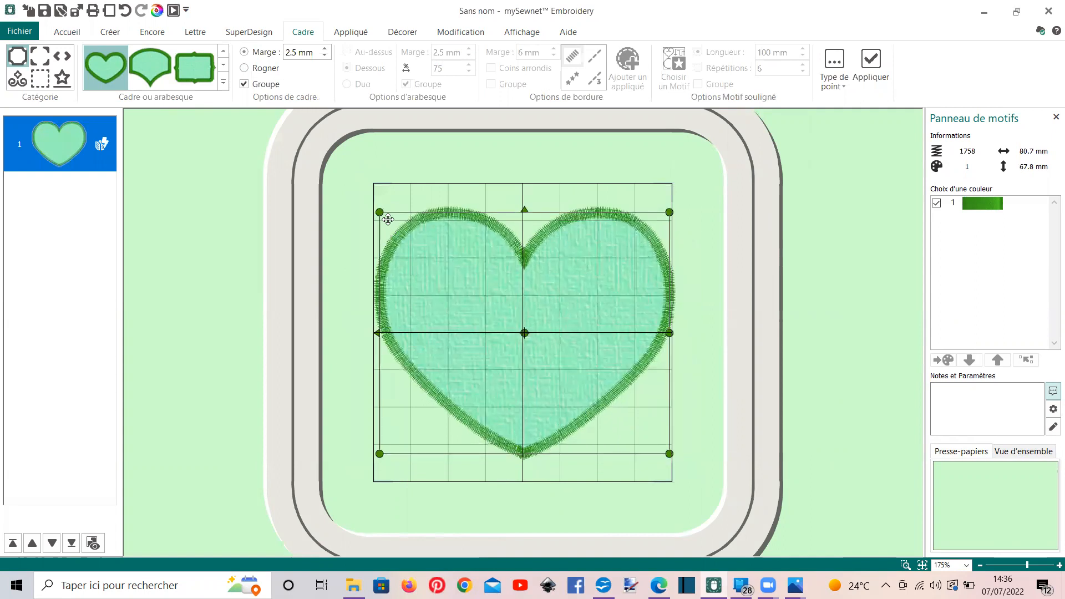
pyautogui.moveTo(451, 258); pyautogui.dragTo(453, 253)
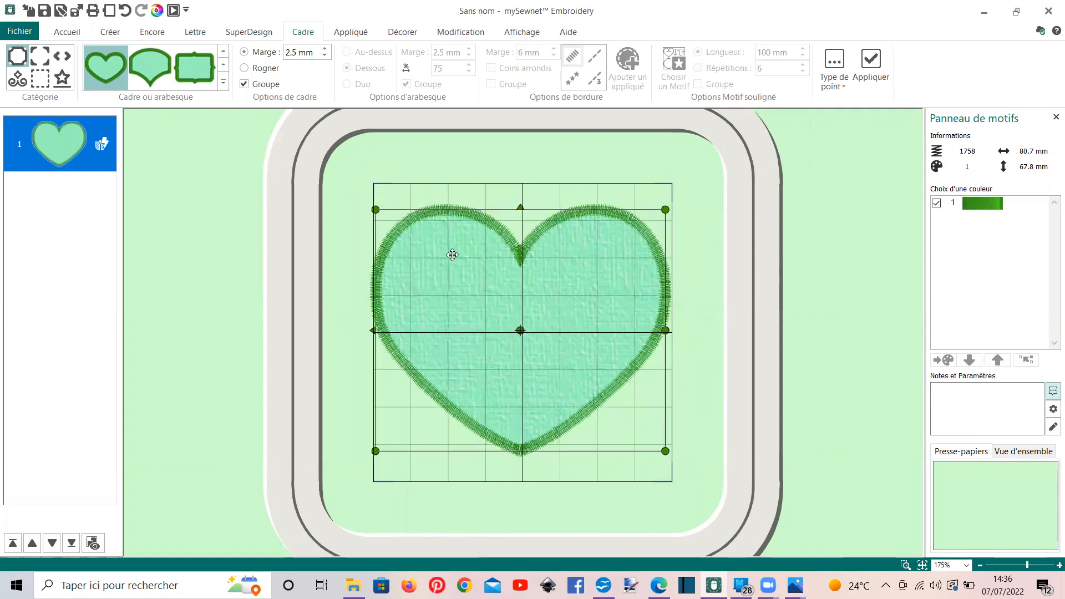
# Center the heart in the hoop and stretch it vertically to about 79 × 80 mm
pyautogui.click(67, 32)
pyautogui.click(616, 69)
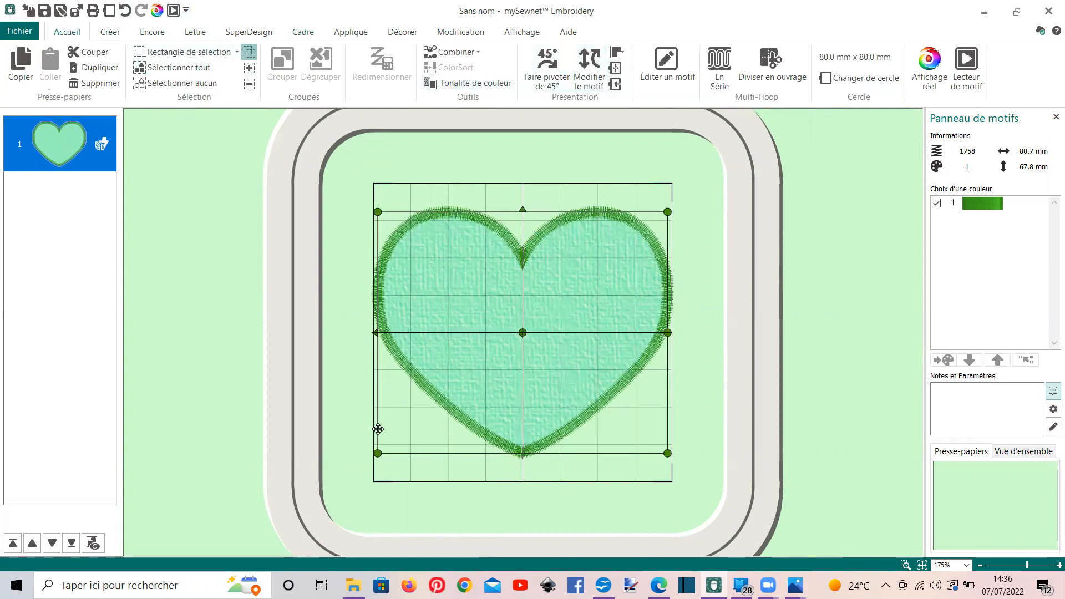
pyautogui.moveTo(378, 454); pyautogui.dragTo(382, 451)
pyautogui.click(616, 69)
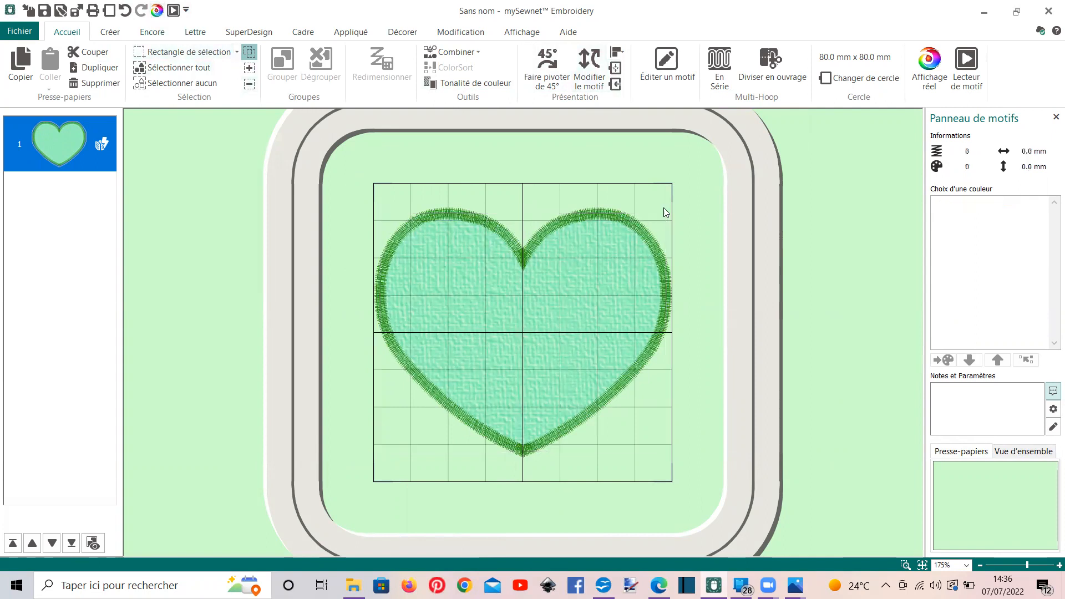
pyautogui.moveTo(666, 212); pyautogui.dragTo(666, 189)
pyautogui.moveTo(665, 451); pyautogui.dragTo(664, 476)
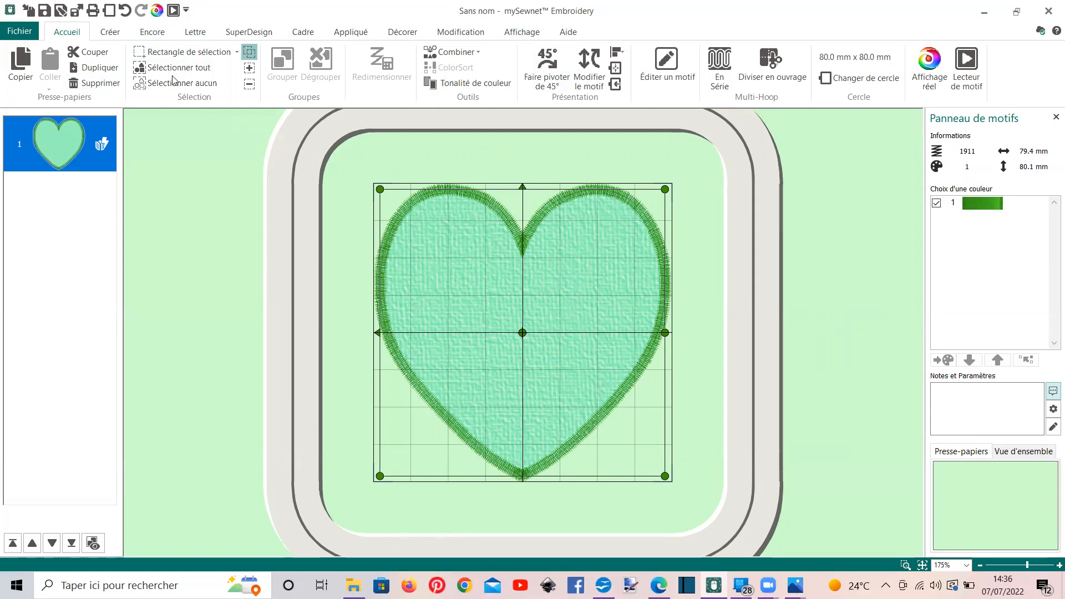
# Turn off the custom size in the hoop selection settings and look through the preset hoop dimensions
pyautogui.click(109, 10)
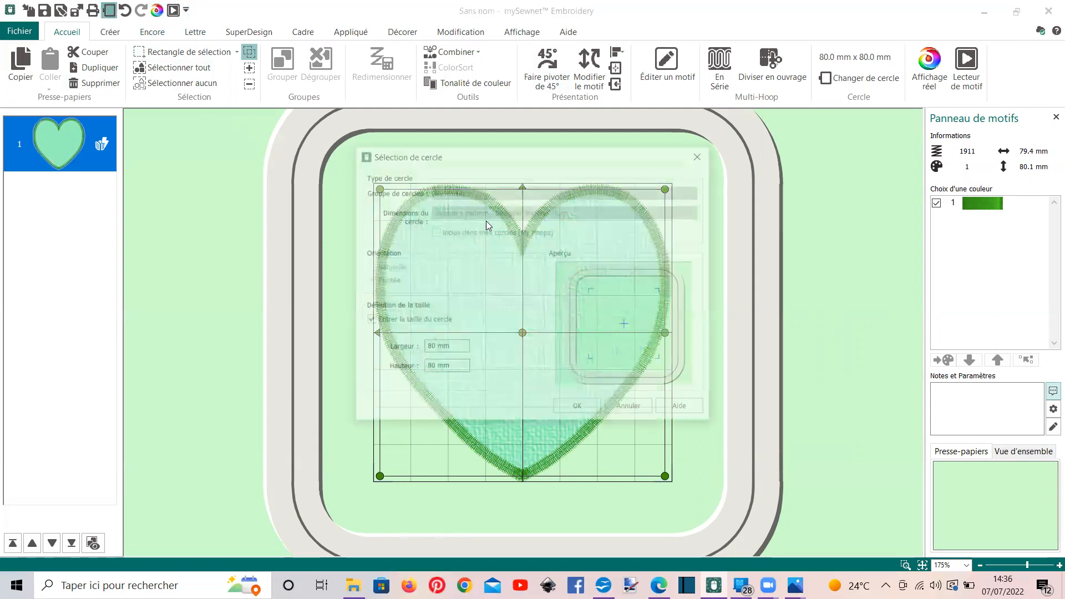
pyautogui.click(369, 321)
pyautogui.click(435, 212)
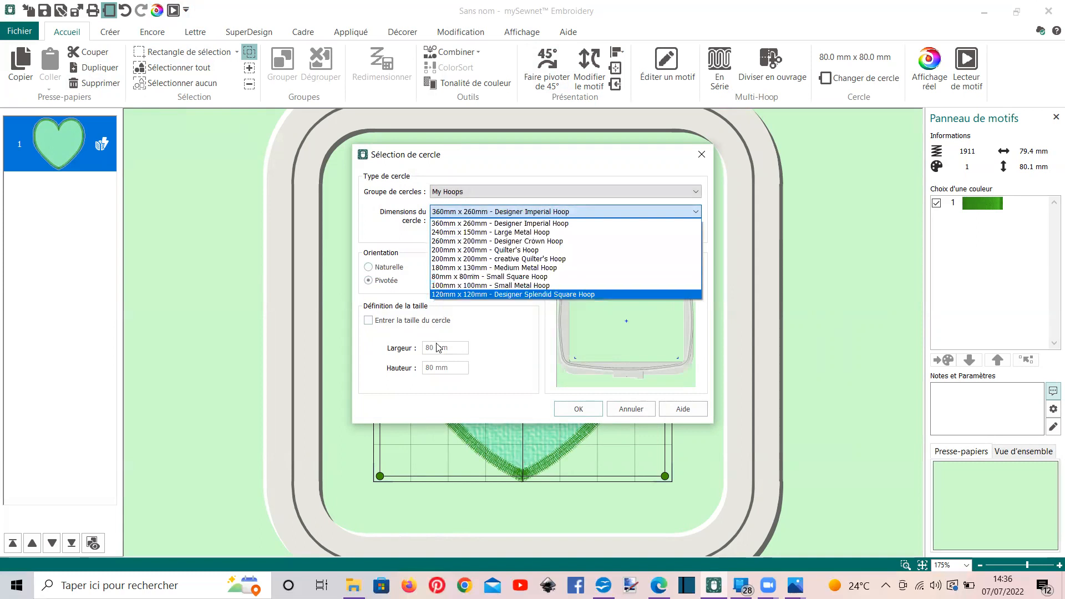
pyautogui.click(369, 325)
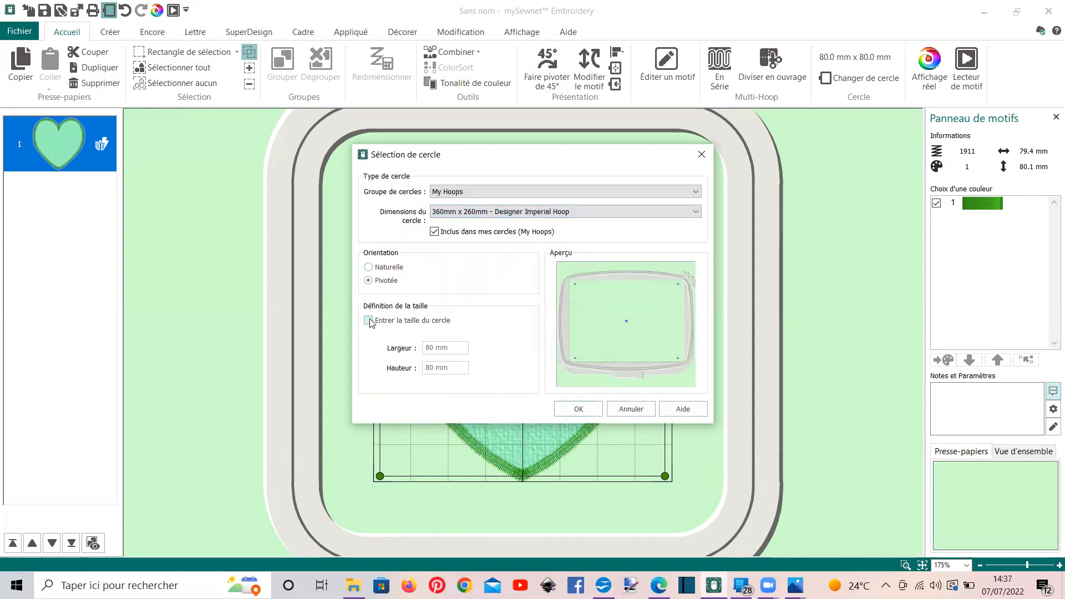
# Re-enable the custom hoop size and apply a width and height of 150 mm each
pyautogui.click(369, 322)
pyautogui.doubleClick(430, 347)
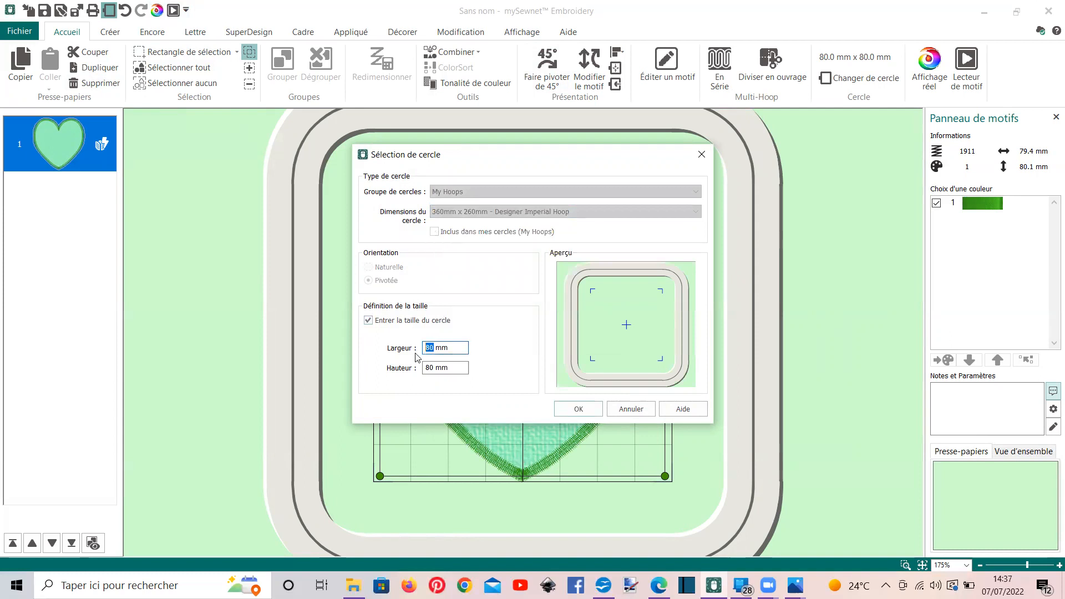
pyautogui.write('150')
pyautogui.click(438, 367)
pyautogui.doubleClick(438, 368)
pyautogui.write('150')
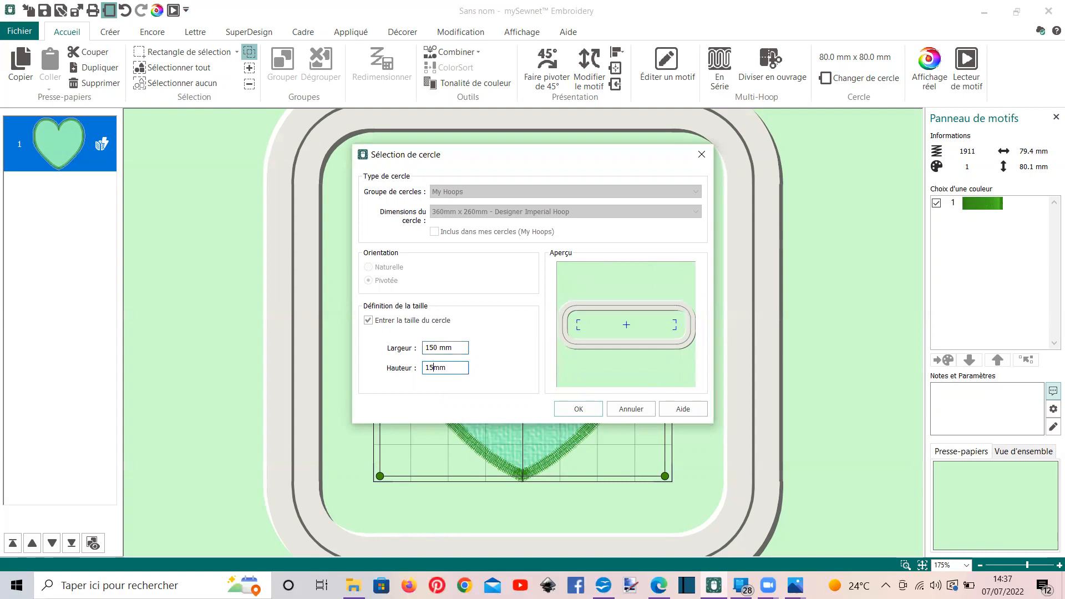
pyautogui.click(574, 410)
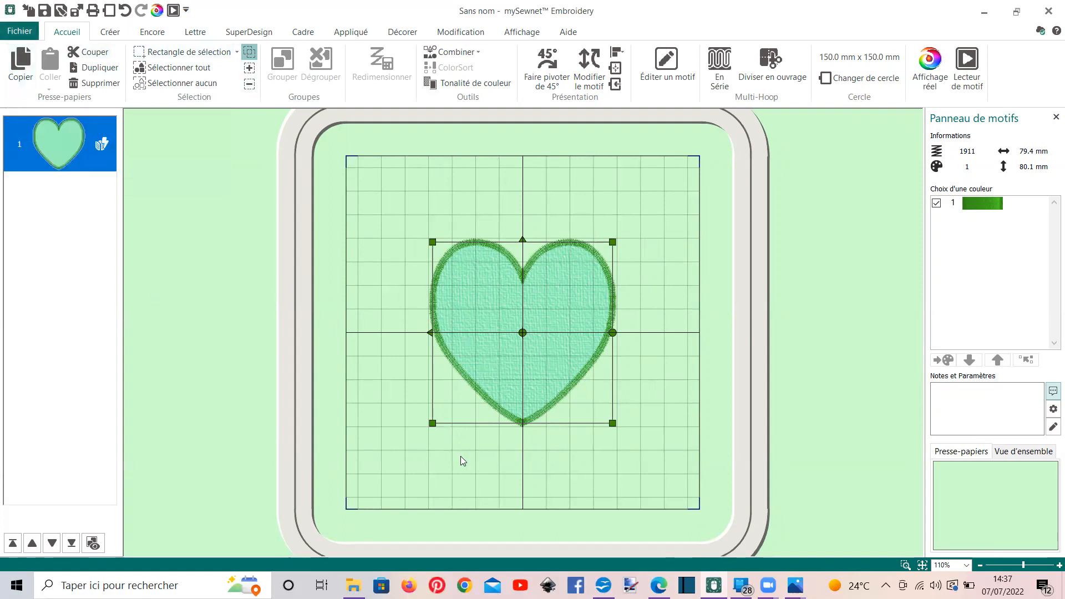
# Insert the blue scroll corner from the Coins 5 SuperDesigns and place it in the hoop's upper-left corner
pyautogui.click(248, 33)
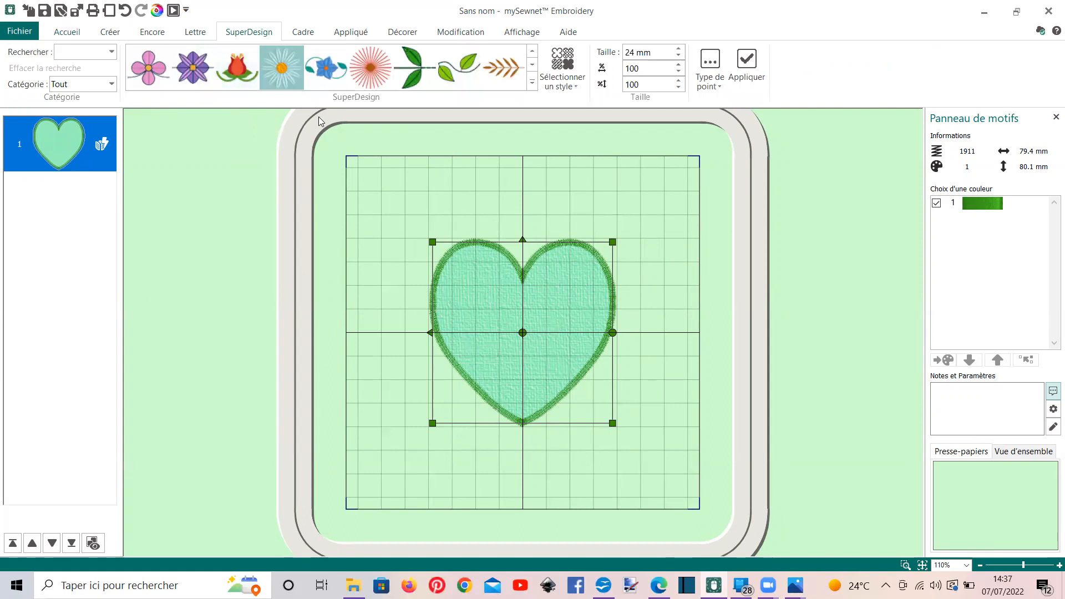
pyautogui.click(532, 81)
pyautogui.scroll(-5, 272, 215)
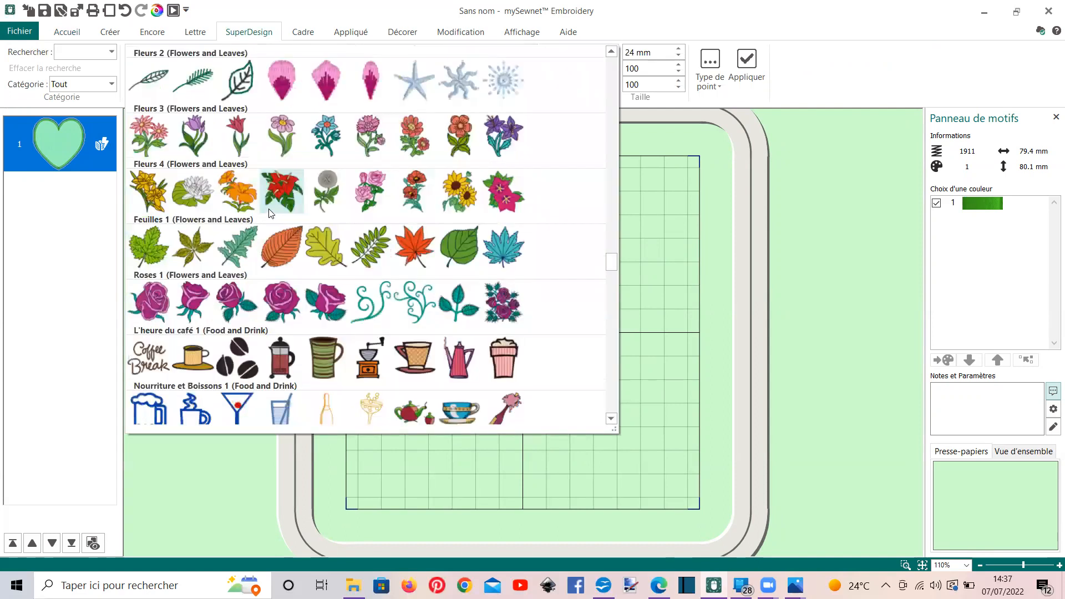
pyautogui.scroll(-15, 268, 209)
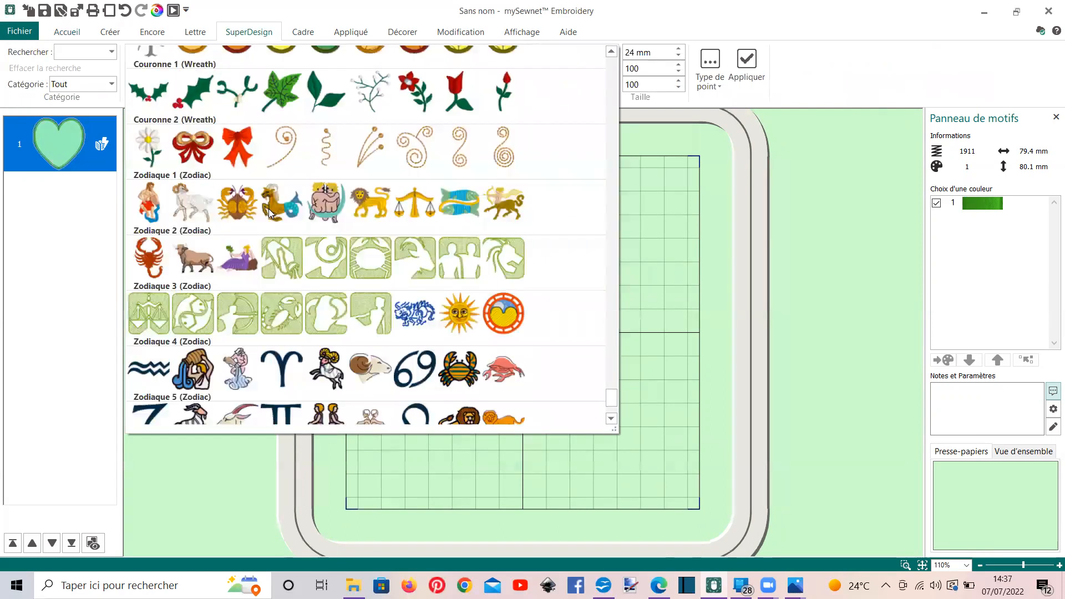
pyautogui.scroll(-3, 269, 209)
pyautogui.scroll(8, 269, 211)
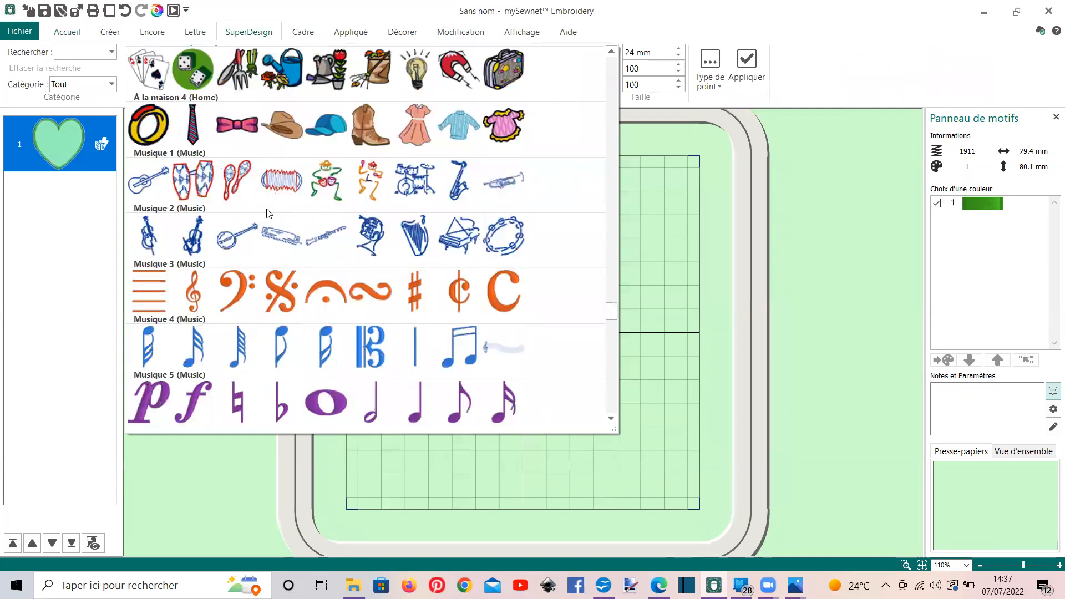
pyautogui.scroll(12, 269, 213)
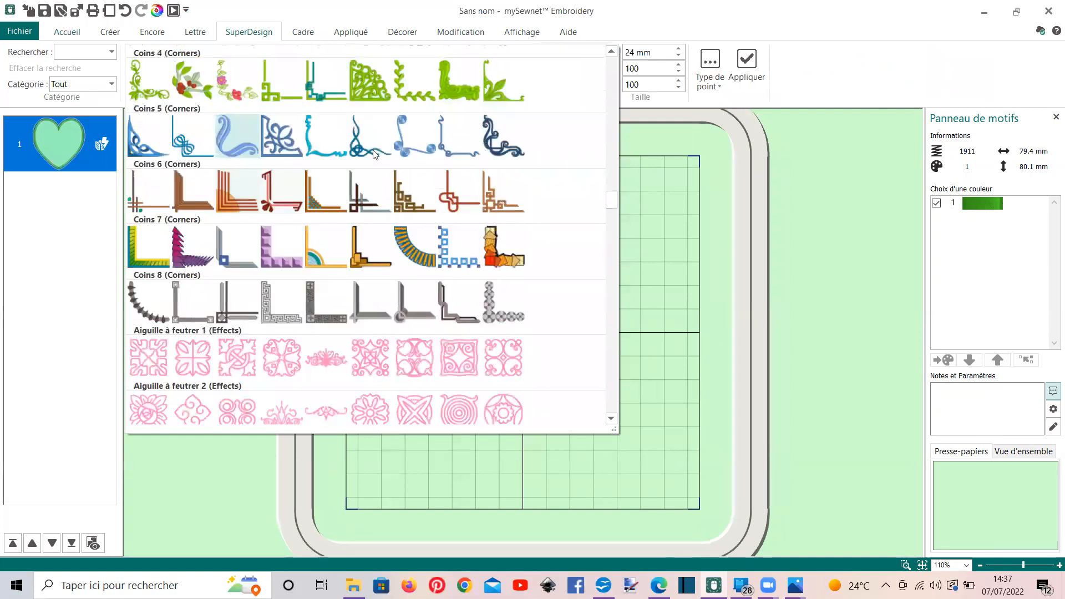
pyautogui.click(238, 137)
pyautogui.moveTo(546, 340); pyautogui.dragTo(423, 217)
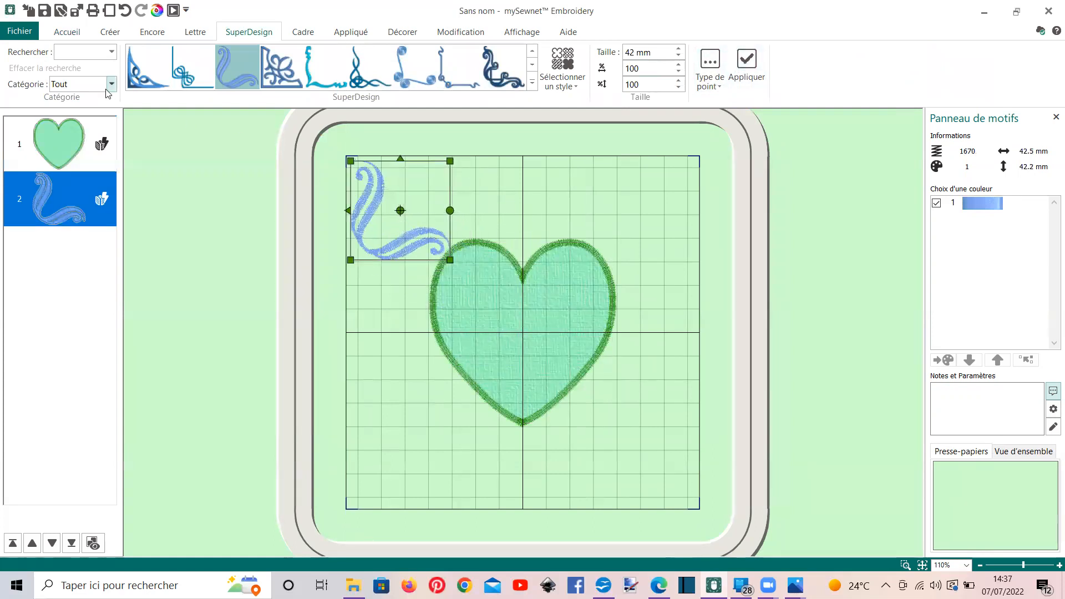
# Rotate the blue scroll corner by 90° in two 45° turns so it follows the hoop's upper-left corner
pyautogui.click(67, 32)
pyautogui.click(541, 80)
pyautogui.click(541, 80)
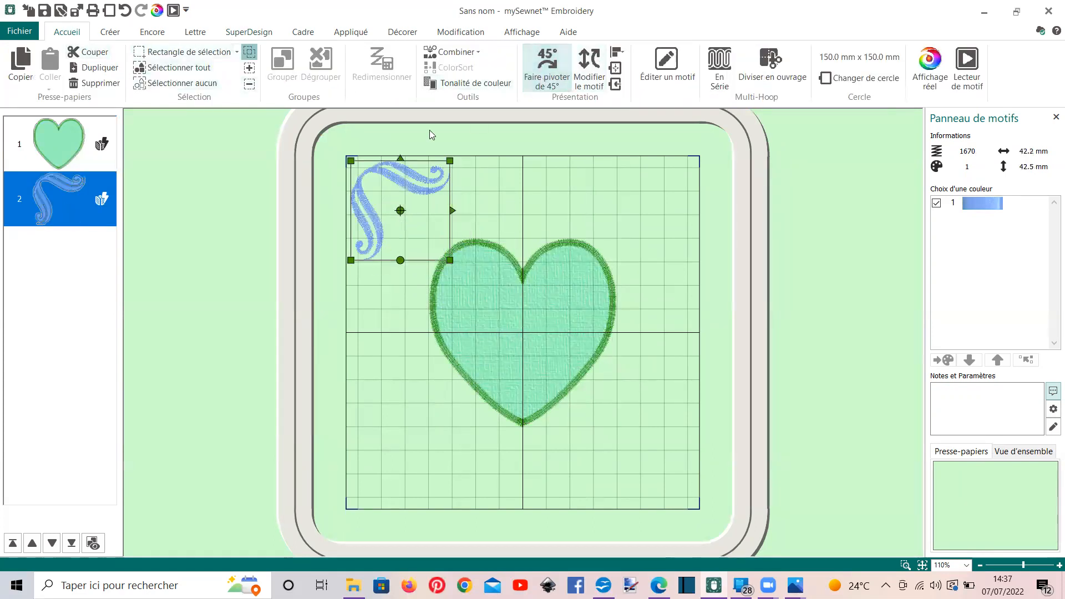
# Duplicate the blue scroll corner and place the copy in the hoop's lower-right corner
pyautogui.click(94, 67)
pyautogui.moveTo(435, 237); pyautogui.dragTo(671, 465)
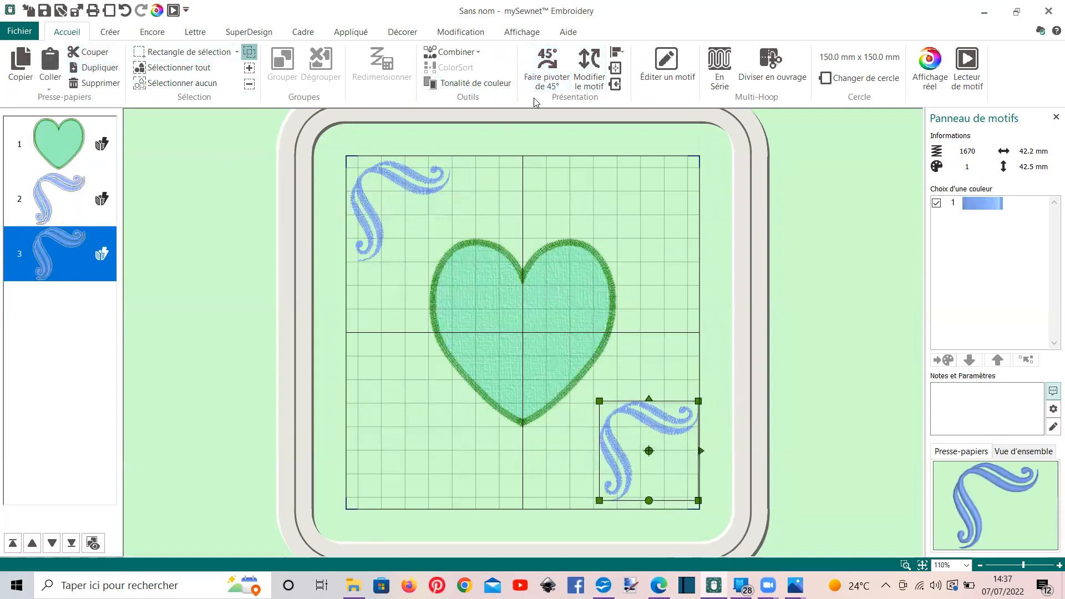
# Rotate the duplicated blue scroll by 180° in four 45° turns so it follows the hoop's lower-right corner
pyautogui.click(547, 70)
pyautogui.click(546, 69)
pyautogui.click(546, 70)
pyautogui.click(547, 69)
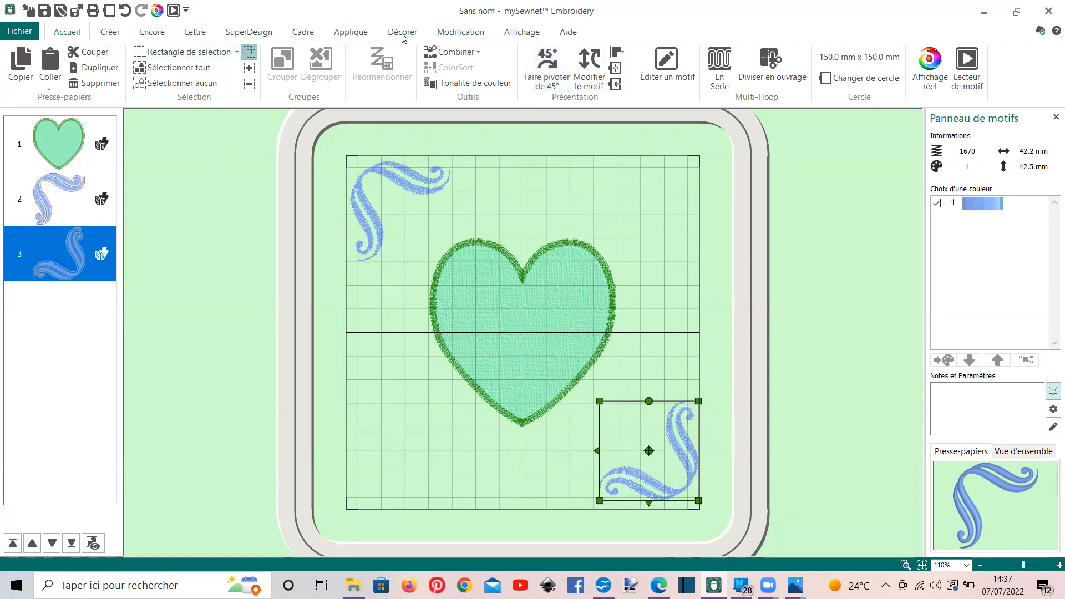
# Insert the angular blue floral corner from the Coins 5 SuperDesigns and place it in the hoop's lower-left corner
pyautogui.click(246, 34)
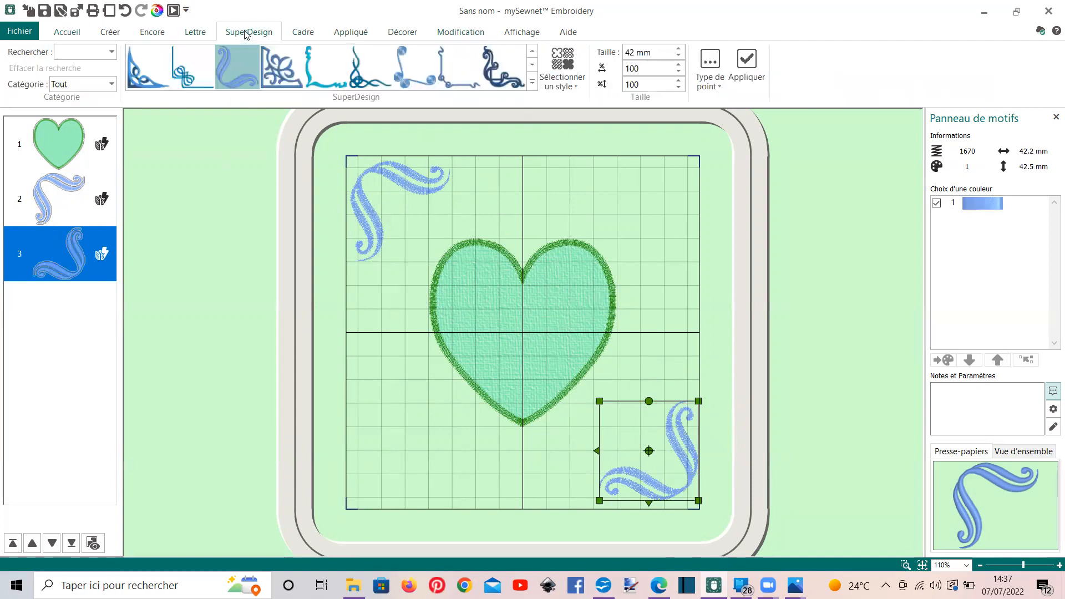
pyautogui.click(281, 79)
pyautogui.click(747, 63)
pyautogui.moveTo(493, 380); pyautogui.dragTo(387, 467)
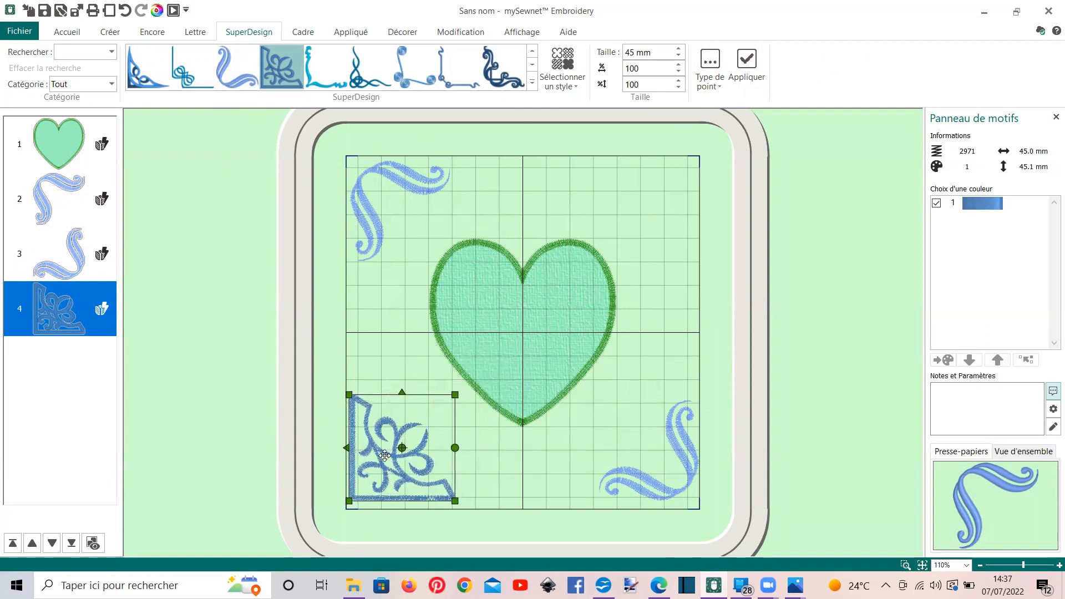
# Insert the blue knotted-strand corner from the Coins 5 SuperDesigns and place it in the hoop's upper-right corner
pyautogui.click(356, 79)
pyautogui.click(746, 72)
pyautogui.moveTo(482, 385); pyautogui.dragTo(593, 275)
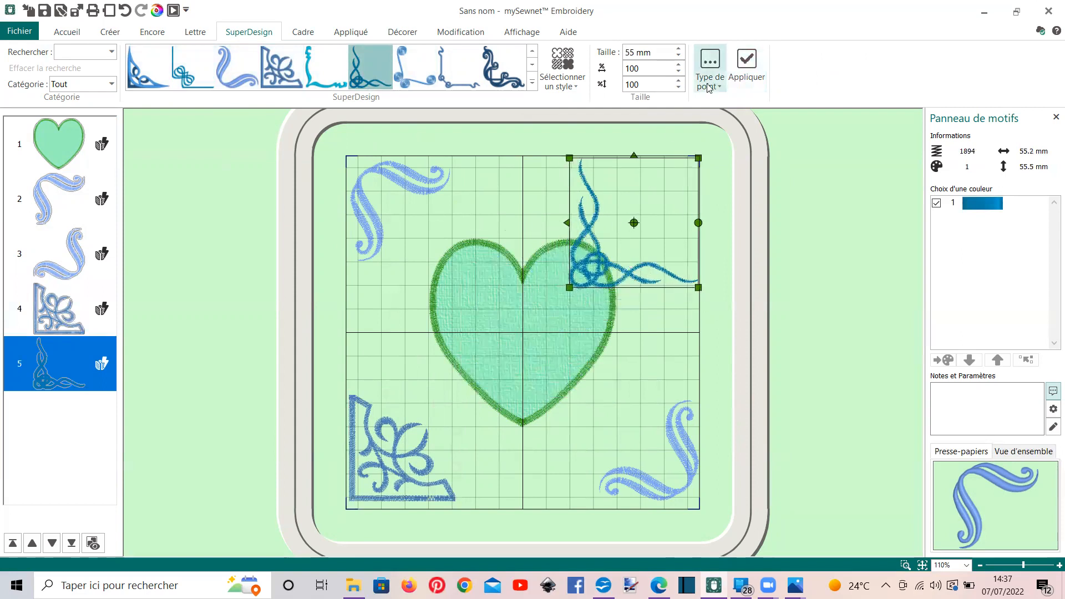
# Rotate the knotted-strand corner by 180° in 45° turns and nudge it slightly inward from the hoop's upper-right corner
pyautogui.click(67, 31)
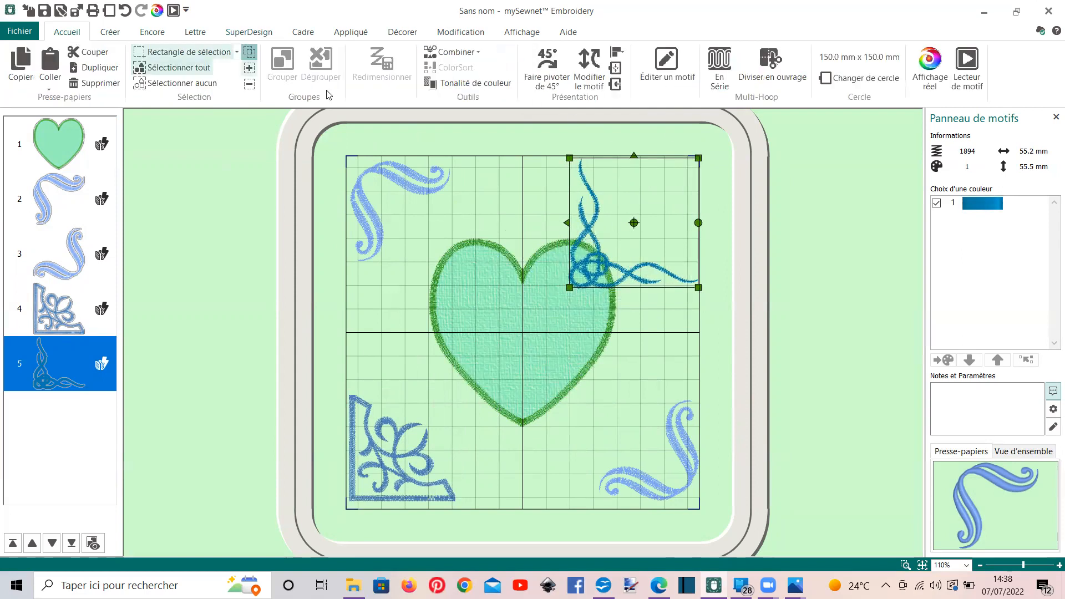
pyautogui.click(541, 79)
pyautogui.click(541, 78)
pyautogui.click(541, 79)
pyautogui.click(541, 79)
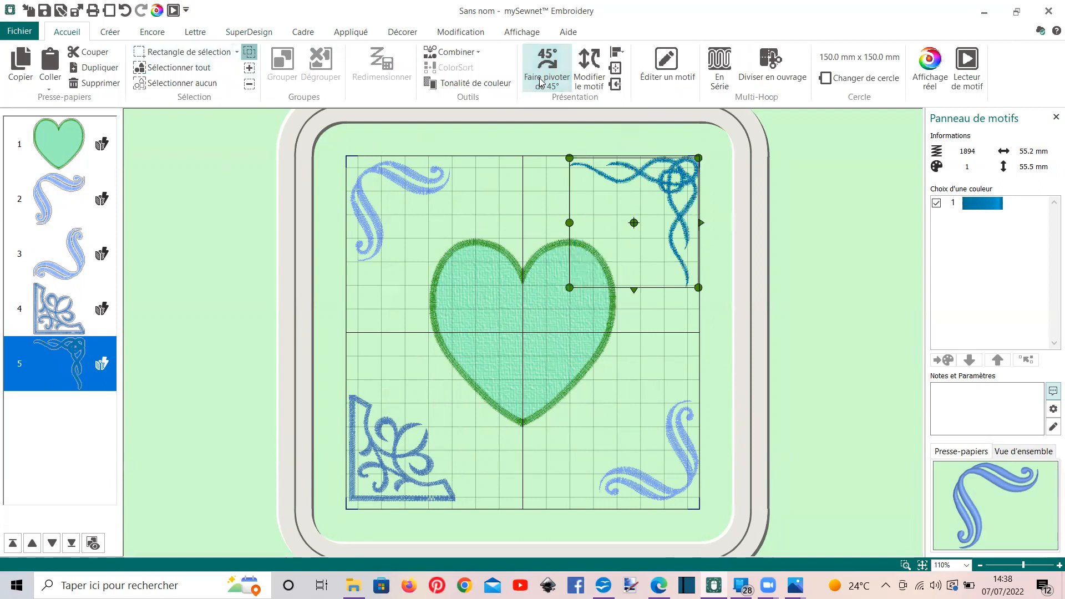
pyautogui.moveTo(620, 237); pyautogui.dragTo(616, 239)
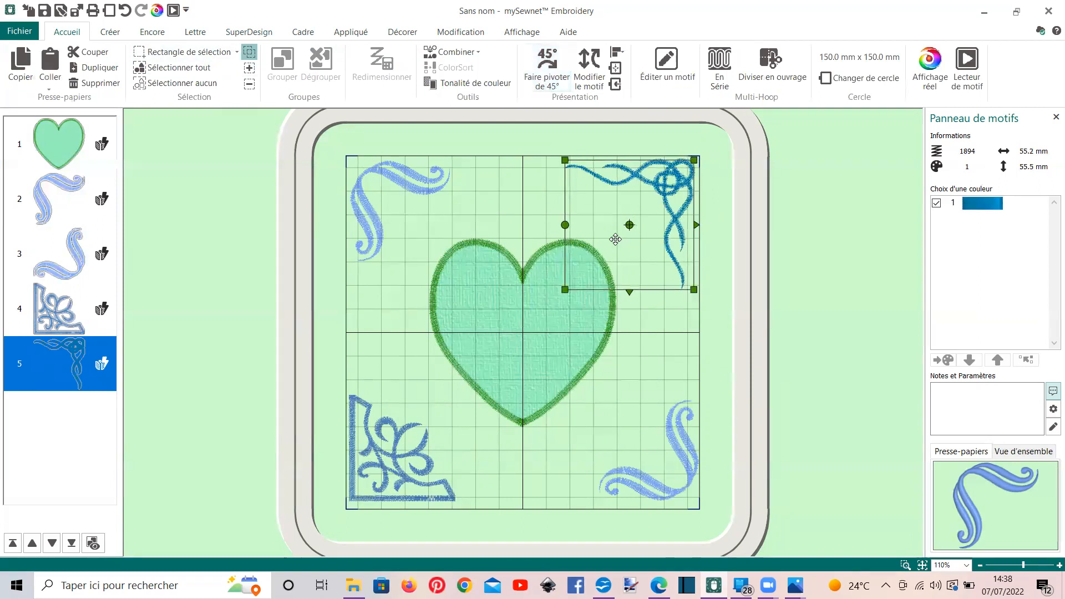
pyautogui.click(374, 454)
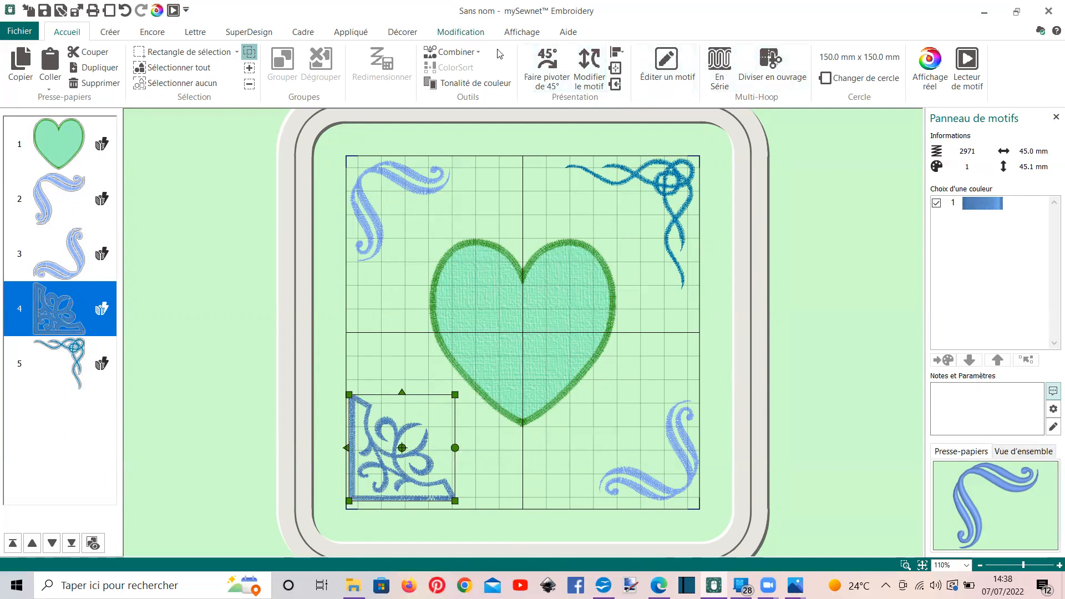
# Add two first names as 10 mm Rian lettering on a circle, and enlarge the circle so they sit above and below the heart
pyautogui.click(194, 32)
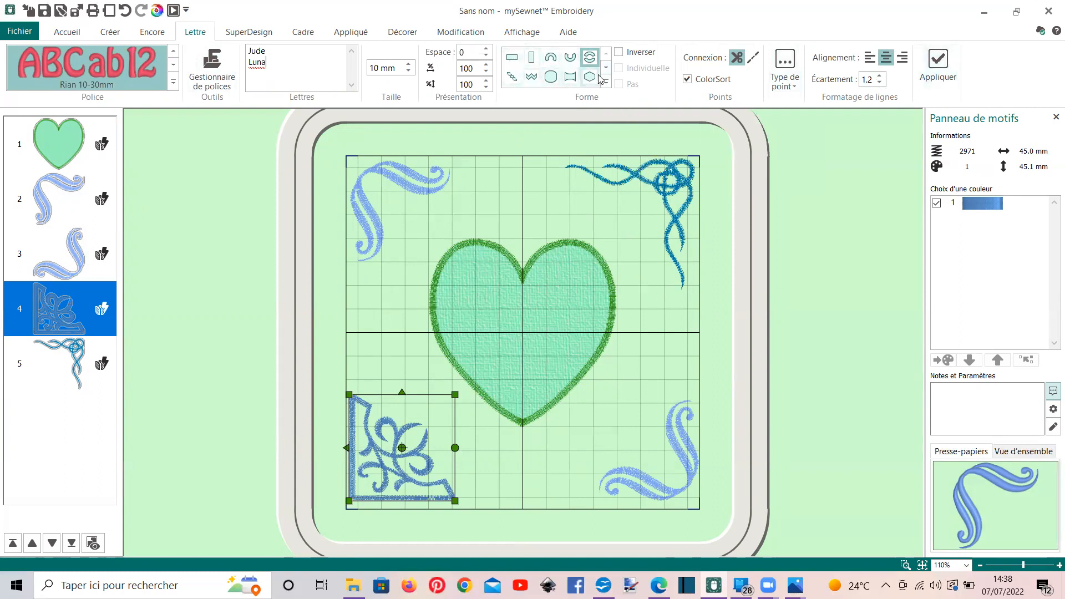
pyautogui.click(934, 71)
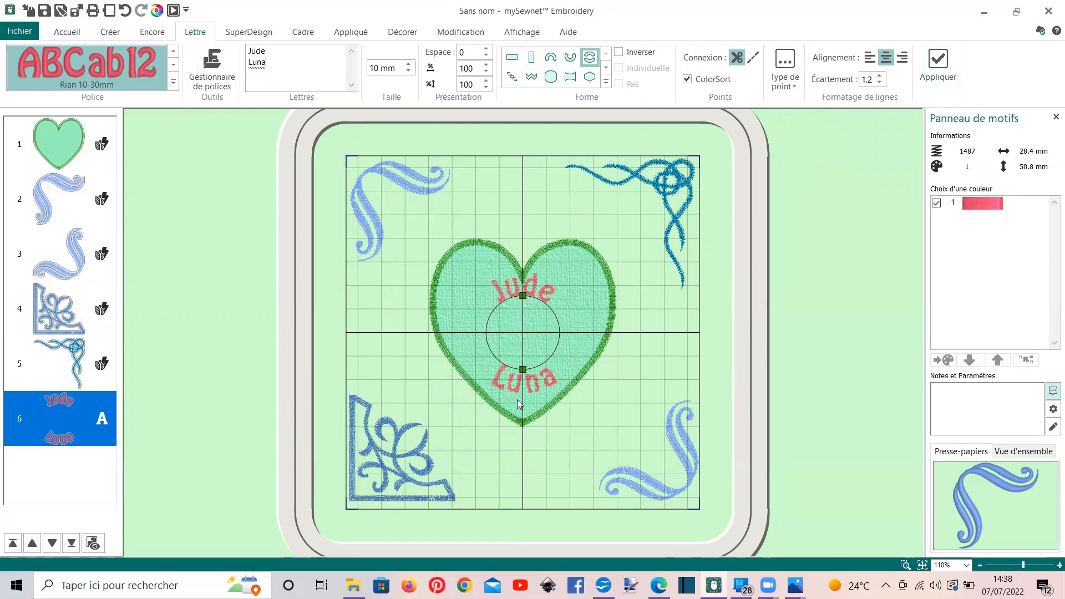
pyautogui.moveTo(523, 369); pyautogui.dragTo(525, 444)
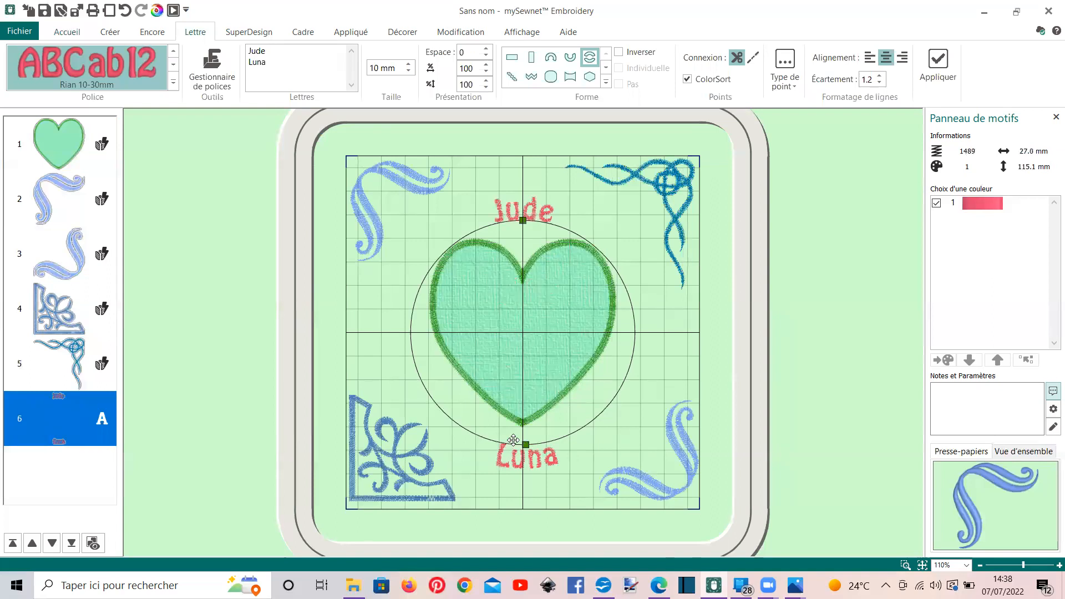
pyautogui.moveTo(525, 445)
pyautogui.mouseDown()
pyautogui.moveTo(523, 476)
pyautogui.moveTo(524, 455)
pyautogui.mouseUp()
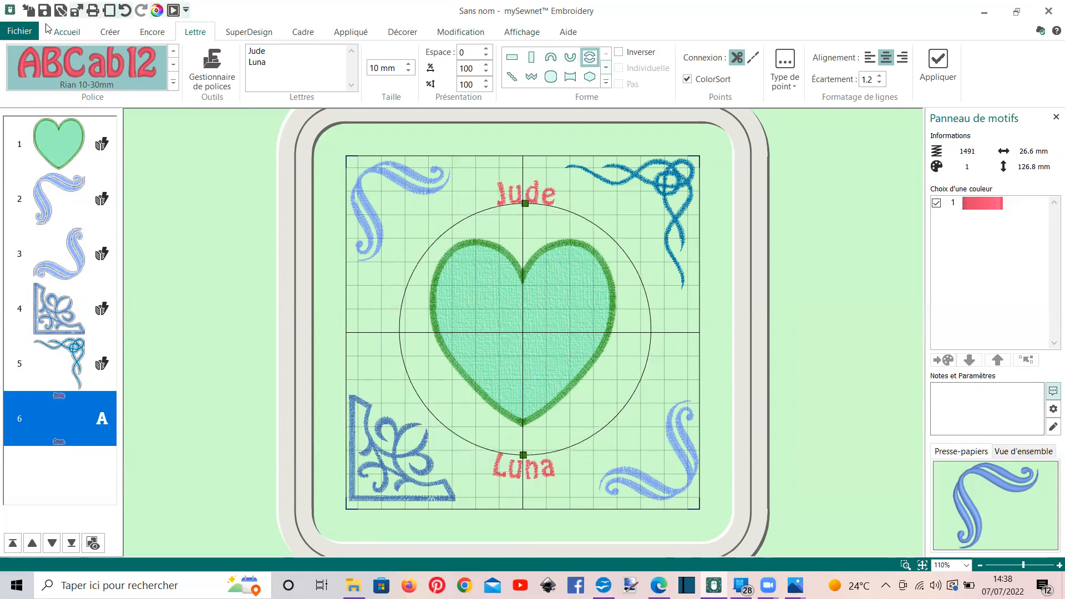
# Centre the circular name lettering in the hoop and deselect it
pyautogui.click(67, 32)
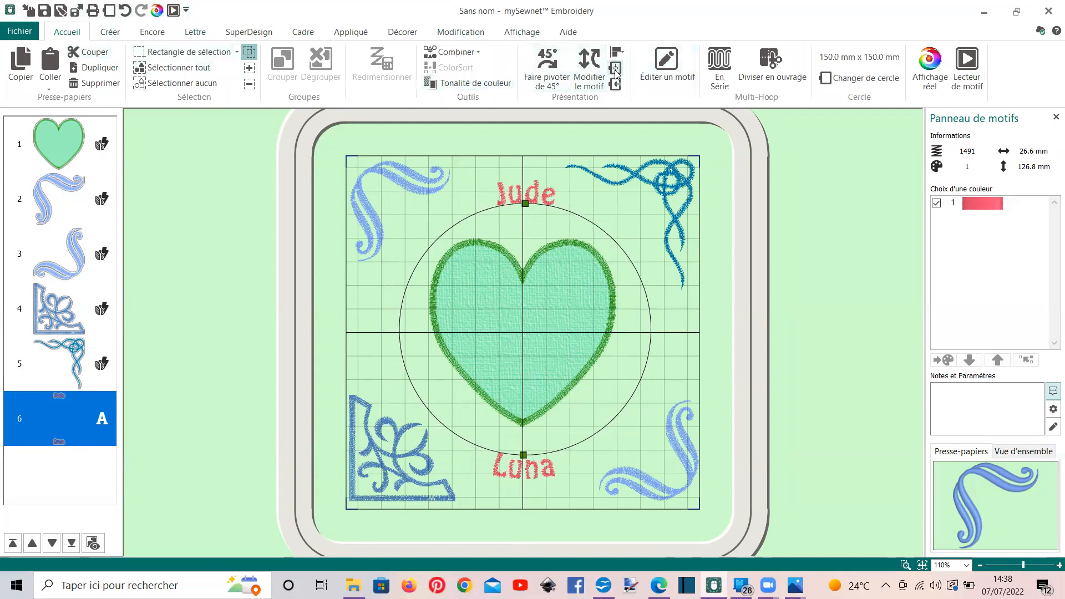
pyautogui.click(616, 70)
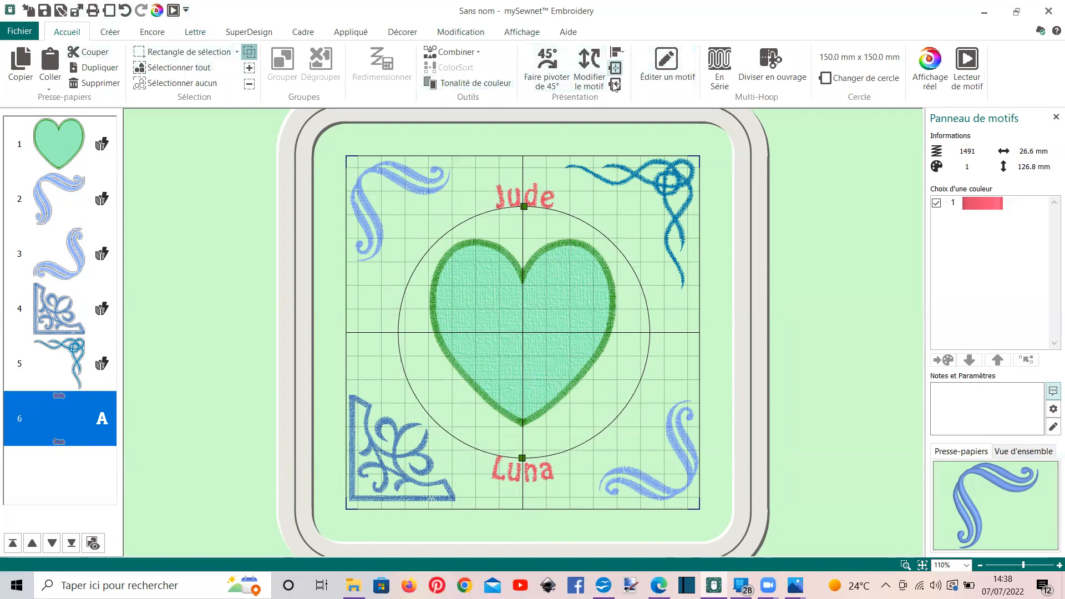
pyautogui.click(706, 368)
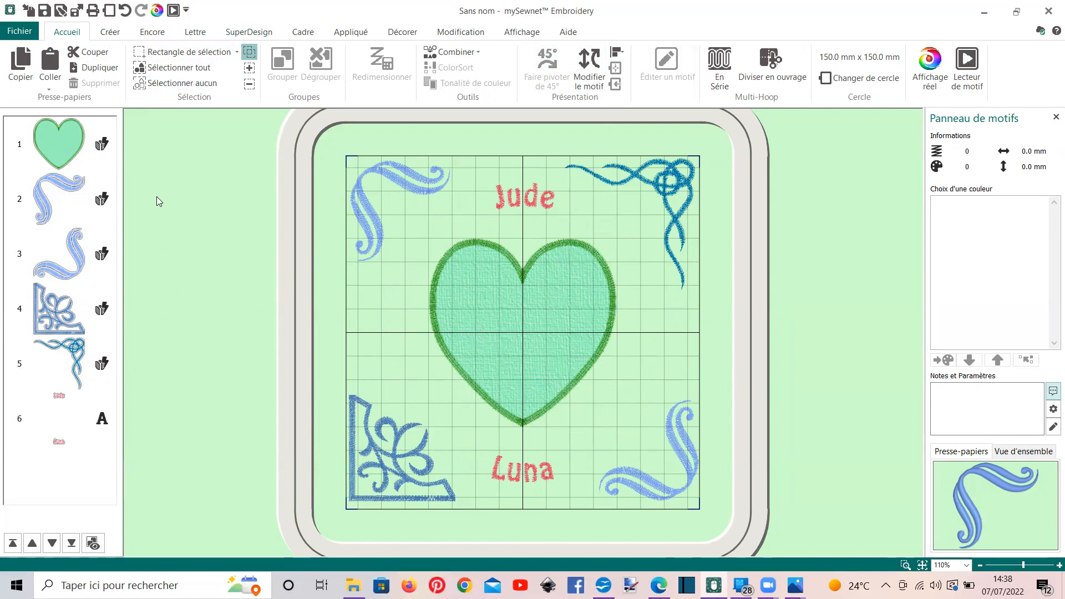
# Insert the purple four-colour flower SuperDesign at the heart's centre and enlarge it to about 35 × 27 mm
pyautogui.click(243, 34)
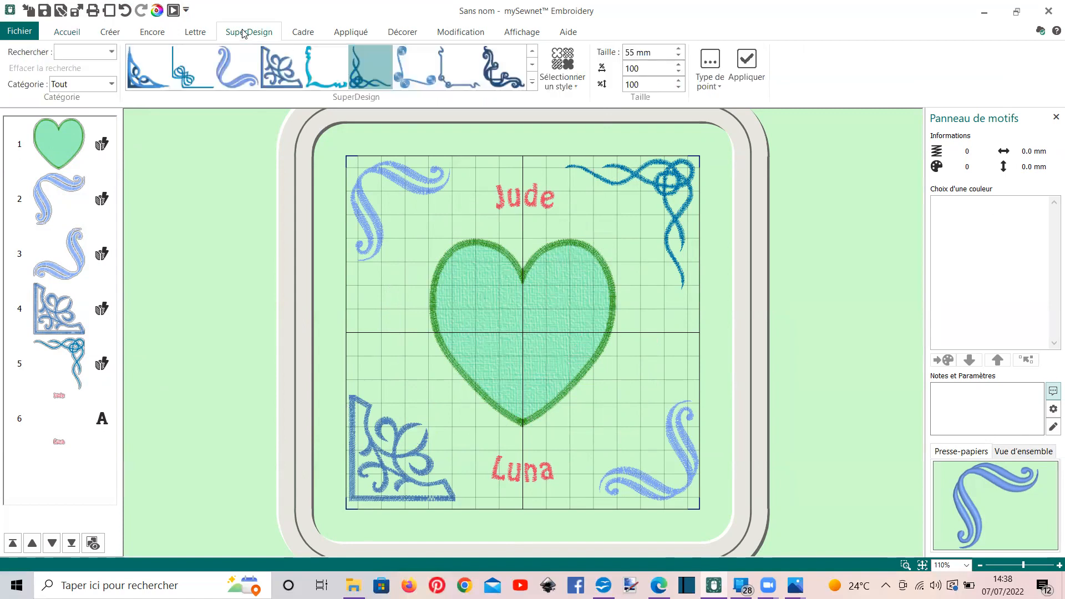
pyautogui.click(532, 84)
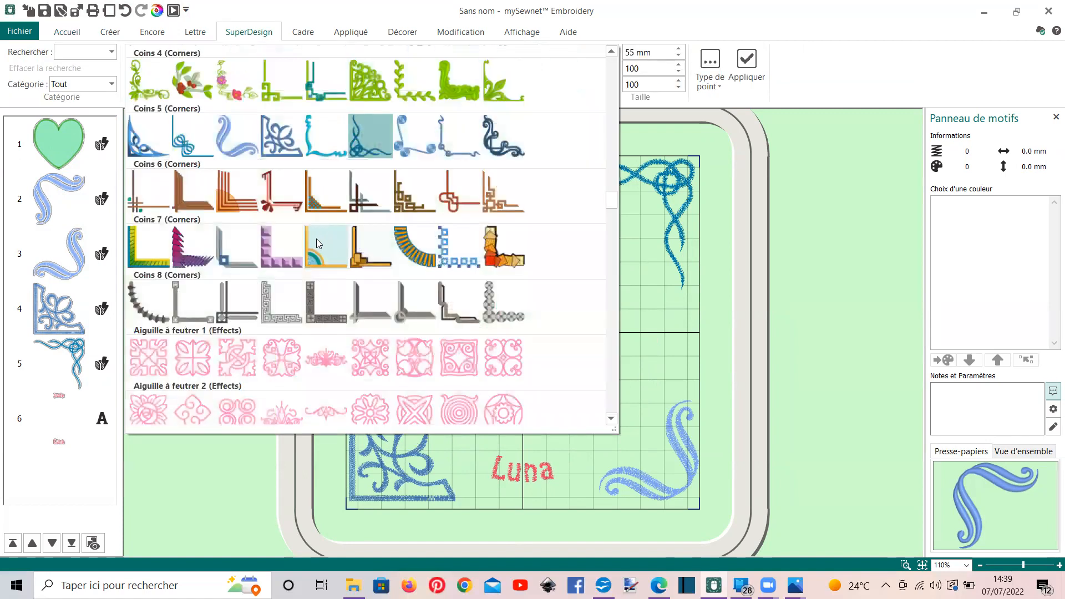
pyautogui.scroll(-3, 317, 244)
pyautogui.click(193, 269)
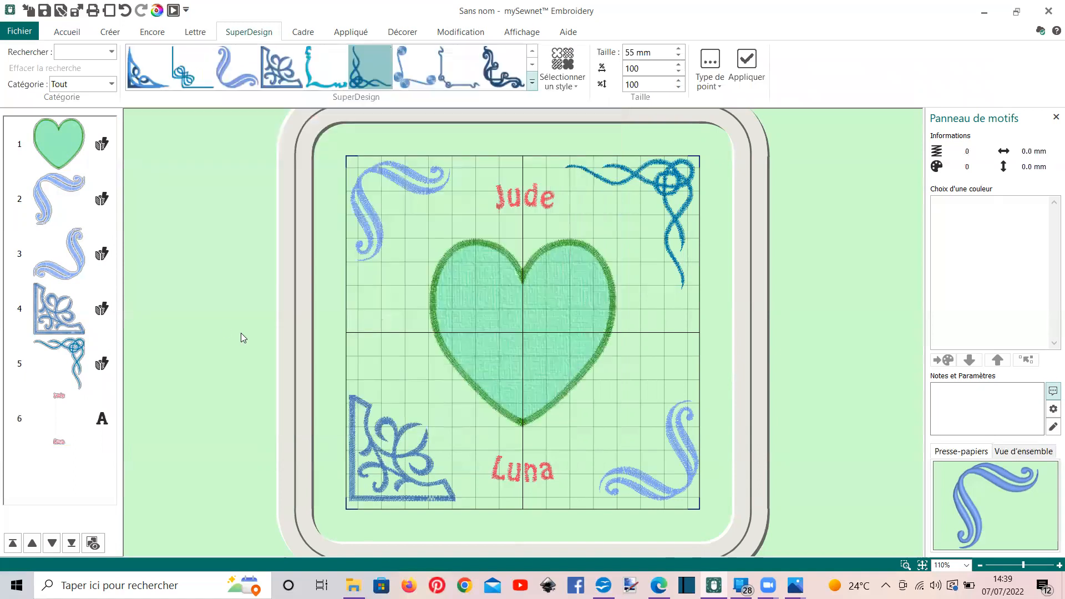
pyautogui.click(747, 65)
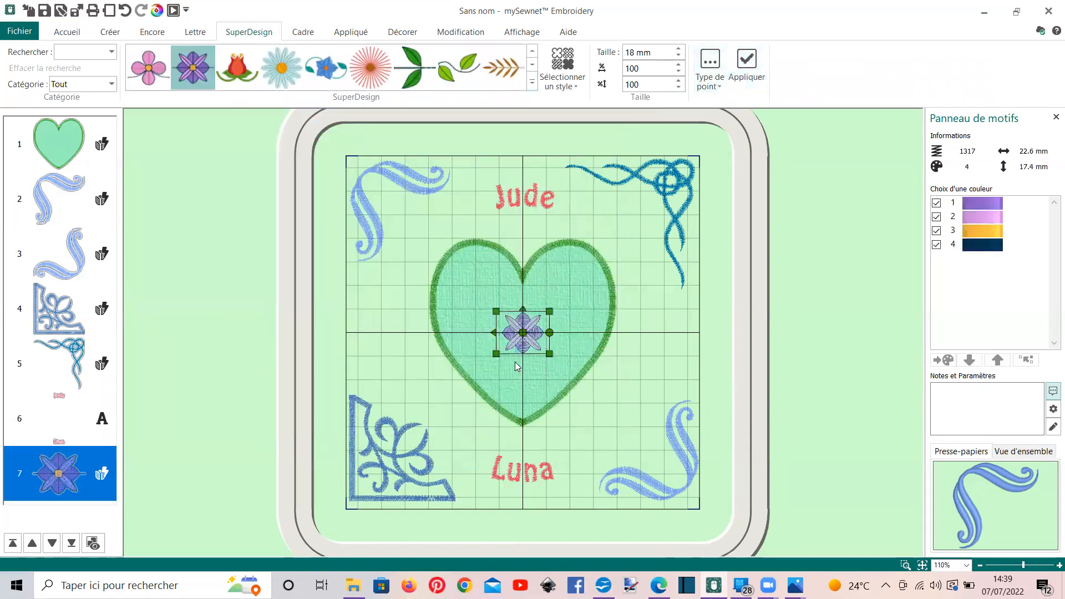
pyautogui.click(64, 32)
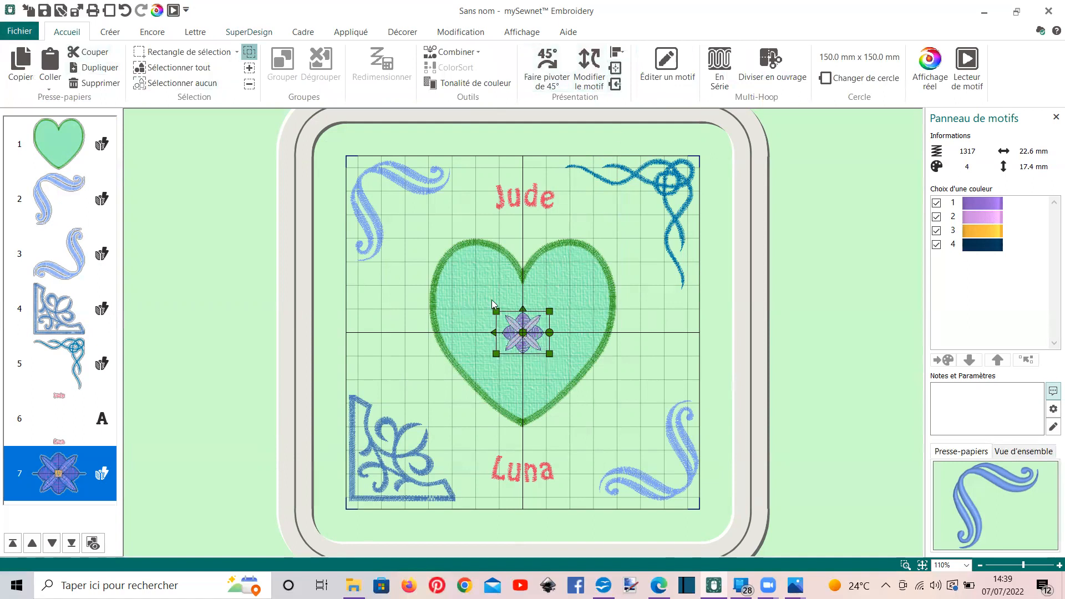
pyautogui.moveTo(496, 312); pyautogui.dragTo(481, 299)
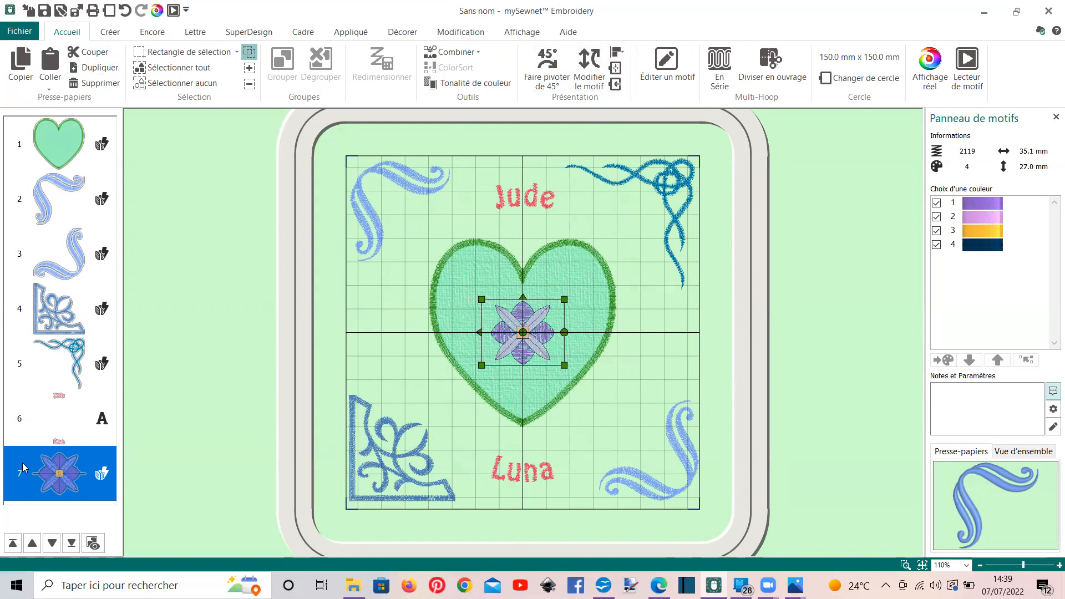
# Select the upper-left scroll, the lower-right scroll and the name lettering in turn to review the individual elements
pyautogui.click(51, 206)
pyautogui.click(56, 261)
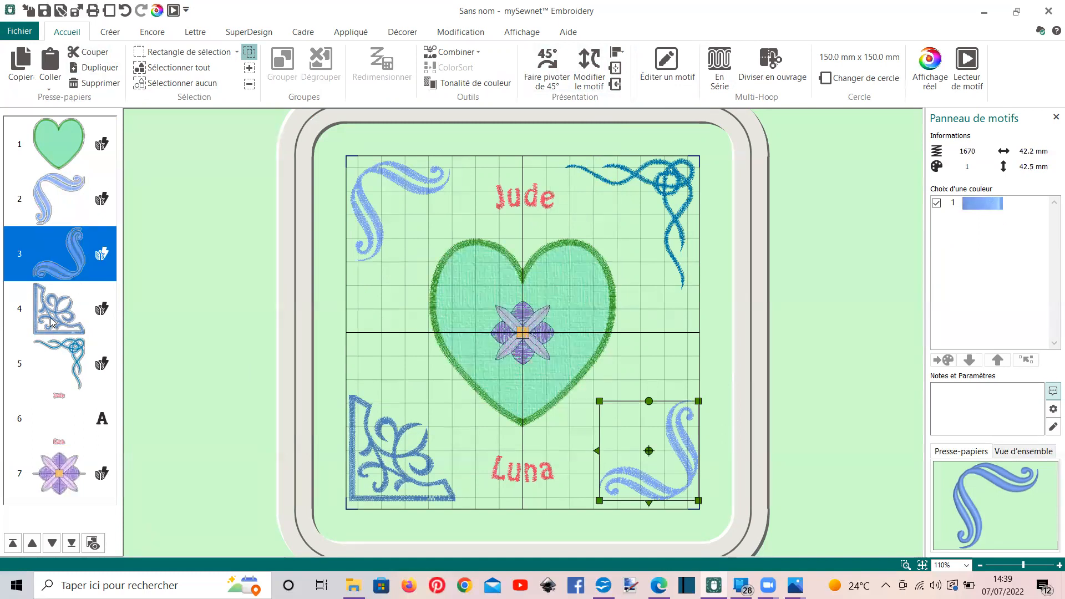
pyautogui.click(69, 404)
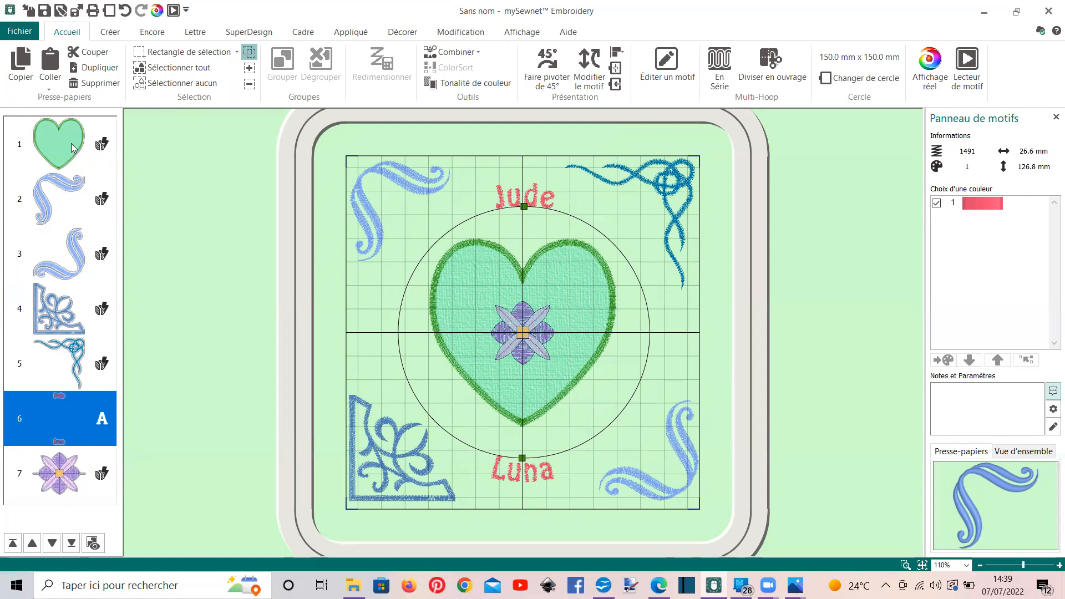
# Examine the print preview of the embroidery template with its hoop grid, and return to the design
pyautogui.click(18, 32)
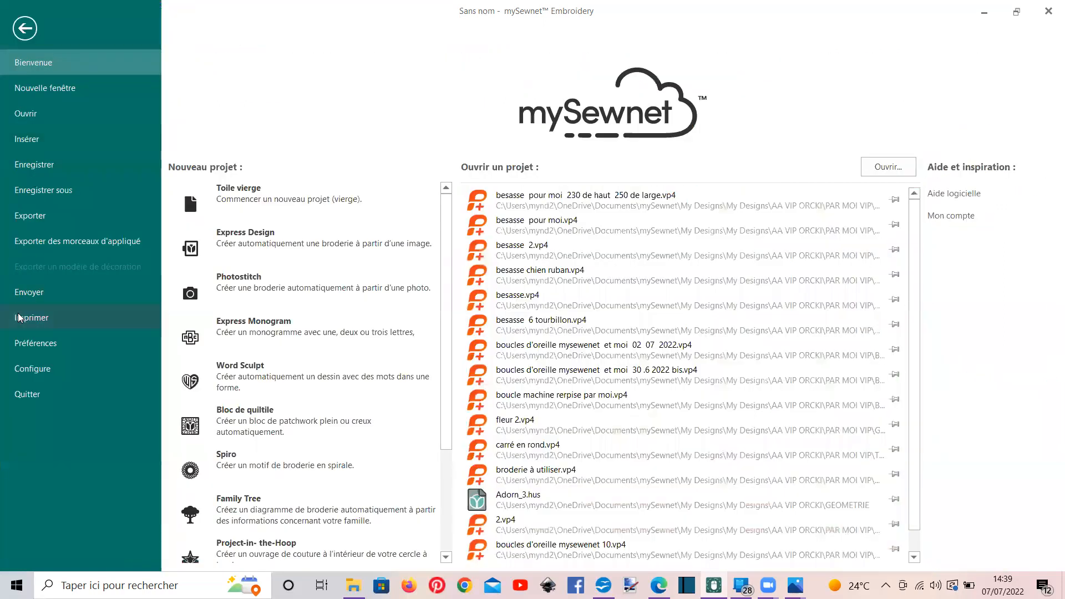
pyautogui.click(22, 317)
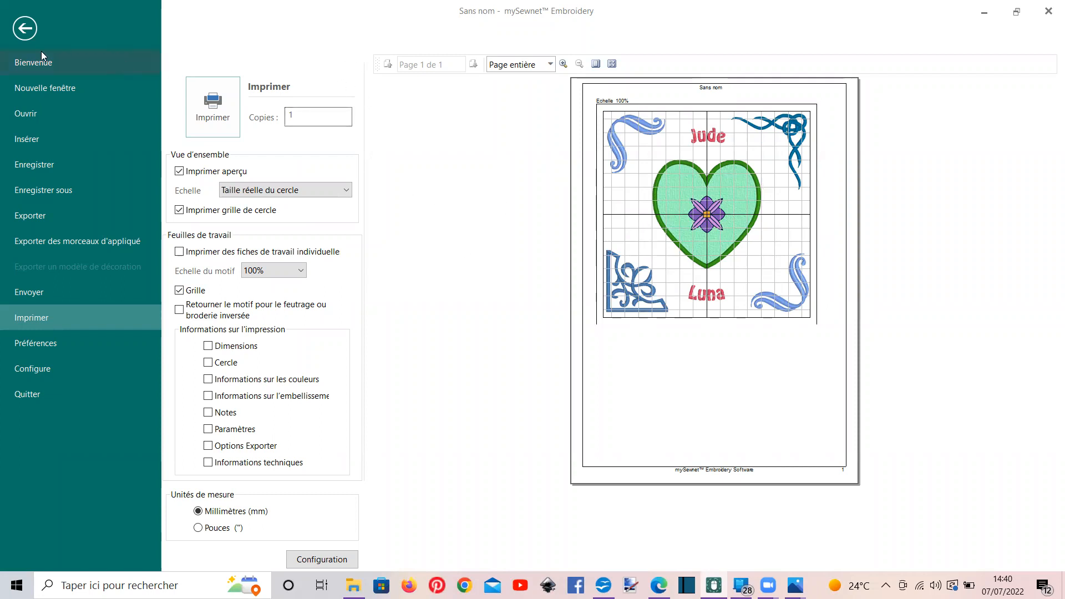
pyautogui.click(25, 29)
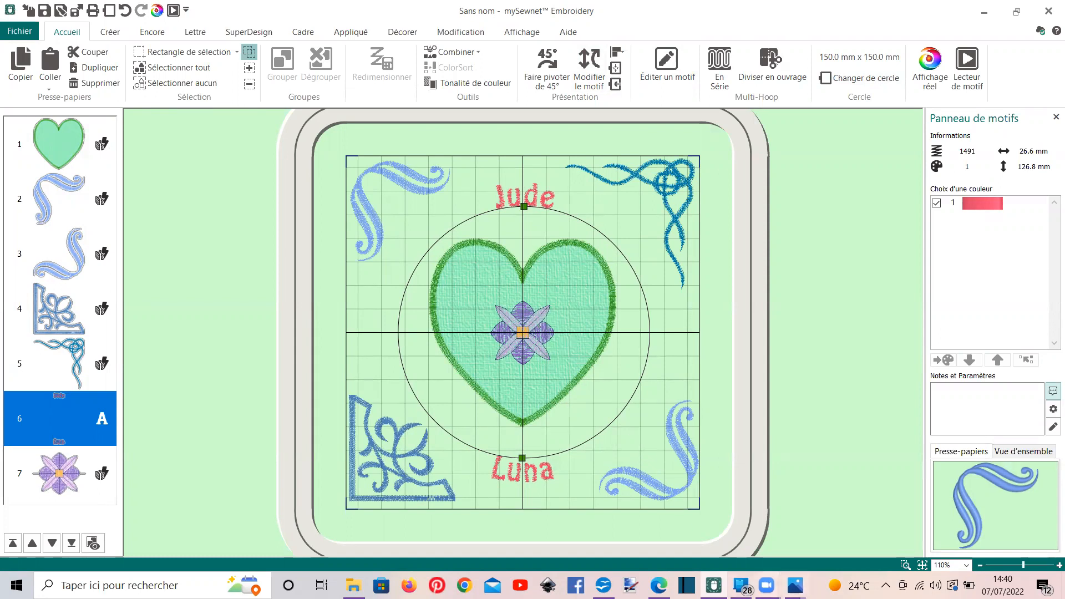
# Switch to the Photos app and show the Capture d'écran (1032) screenshot
pyautogui.moveTo(794, 586)
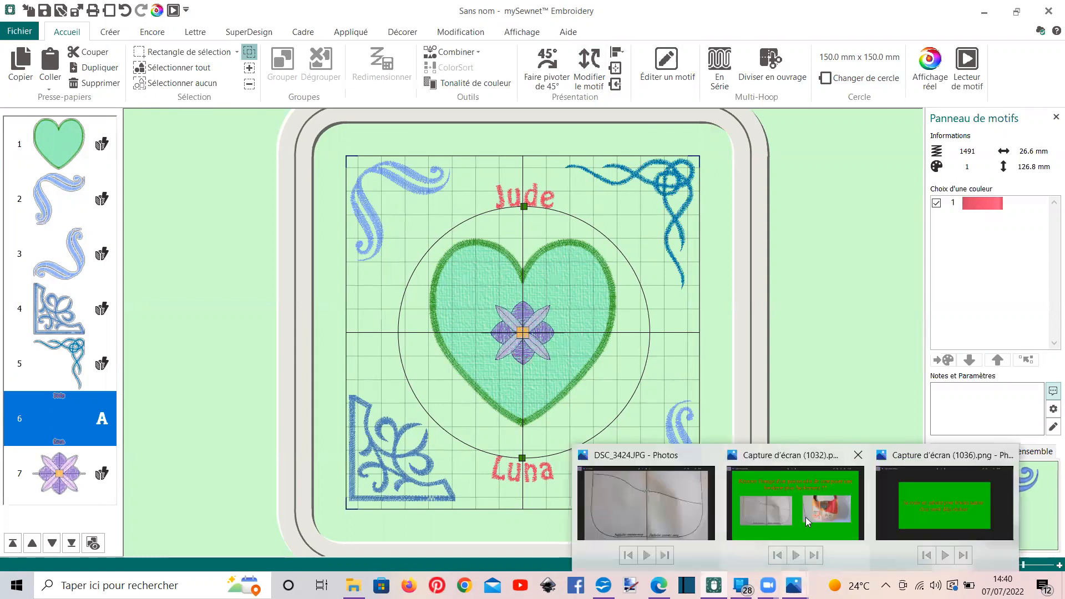